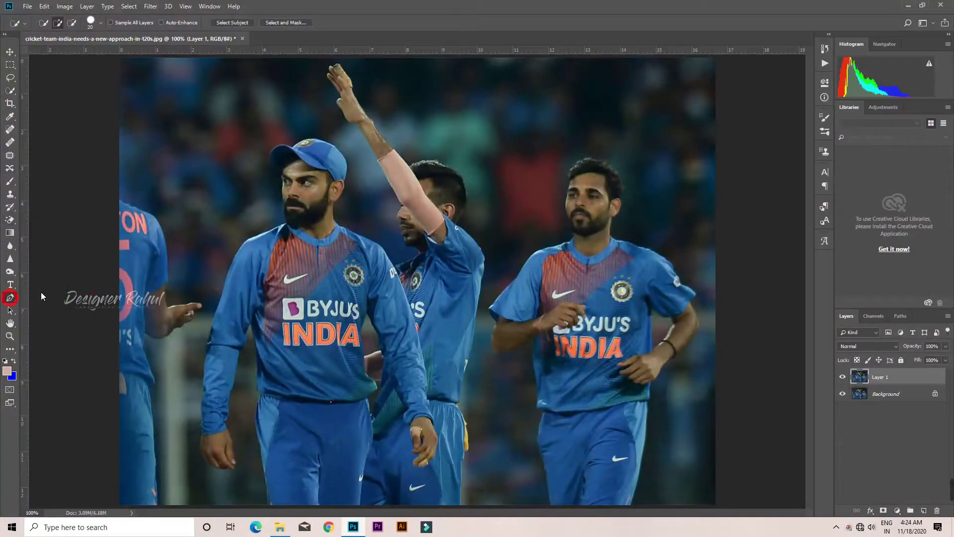
Select the Pen tool, switch it from Shape to Path mode, and remove the stray shape started near the capped player's beard
key("shift+p")
key("Caps_Lock")
key("ctrl+KP_Add")
key("ctrl+KP_Add")
key("ctrl+KP_Add")
key("space")
key("ctrl+KP_Add")
key("ctrl+KP_Add")
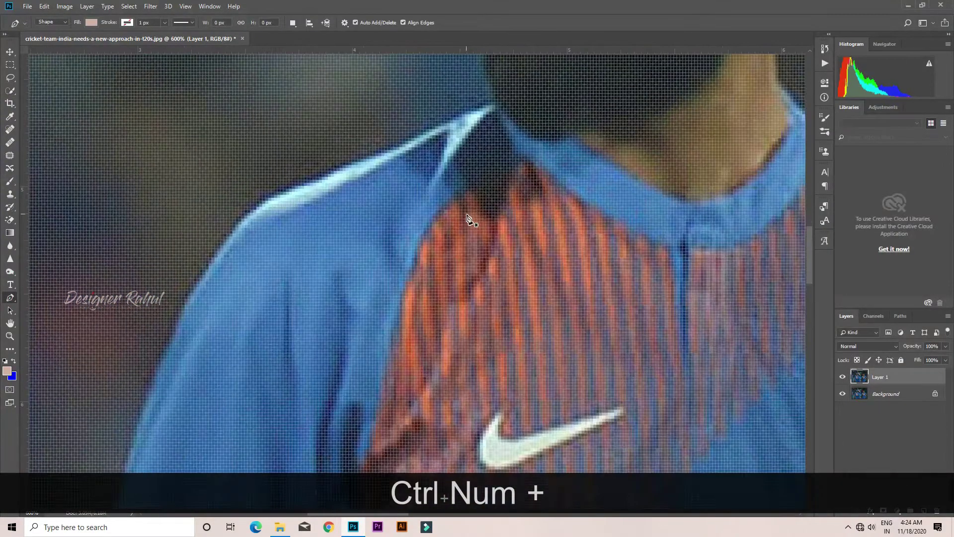
key("ctrl+KP_Subtract")
key("space")
left_click_drag(492, 79, 434, 299)
left_click(442, 424)
key("ctrl+z")
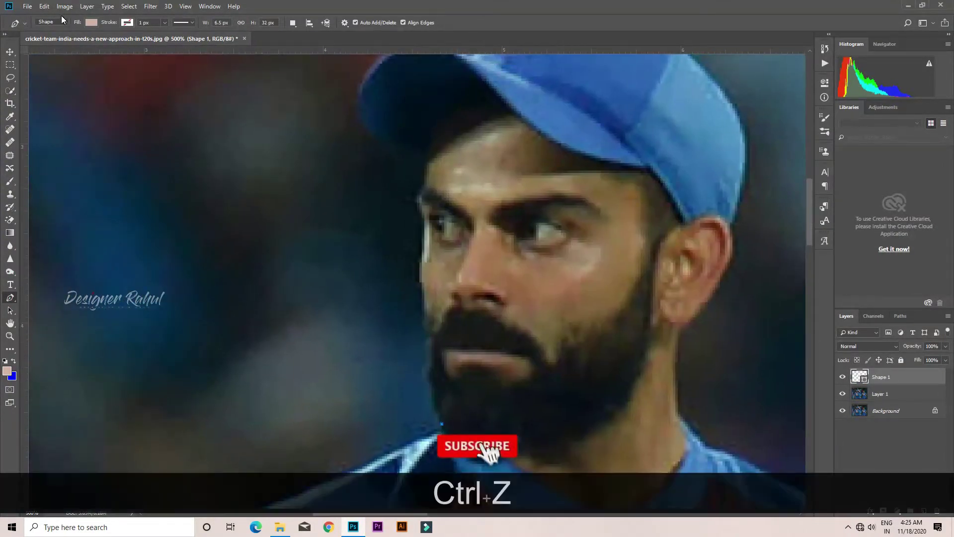
left_click(62, 22)
left_click(50, 39)
key("Delete")
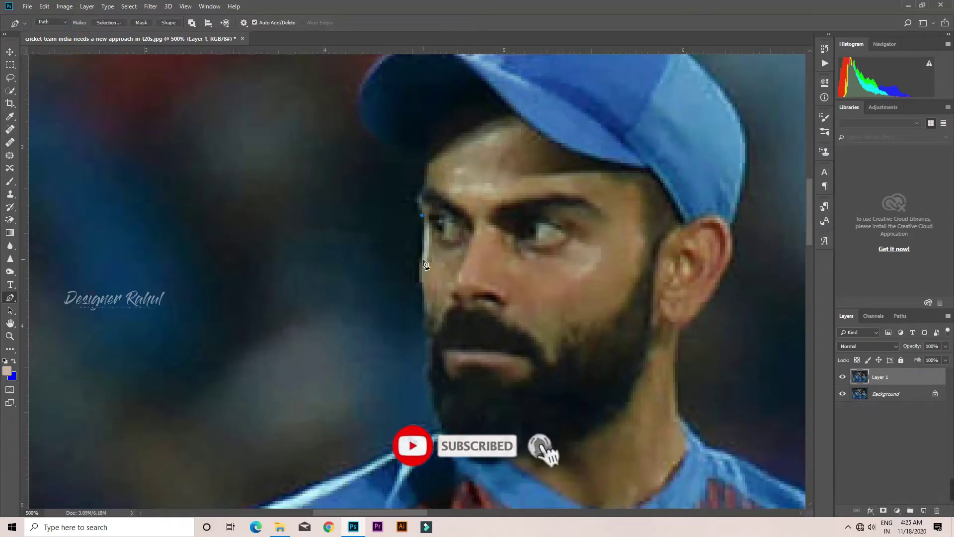
Trace the capped player's face edge with the Pen path from the eye down along the beard to the collar
key("space")
left_click_drag(427, 378, 427, 280)
left_click_drag(442, 331, 627, 223)
left_click(442, 331, "alt")
Continue the path from the collar over the shoulder seam and around the shoulder of the capped player
key("space")
left_click_drag(551, 257, 503, 281)
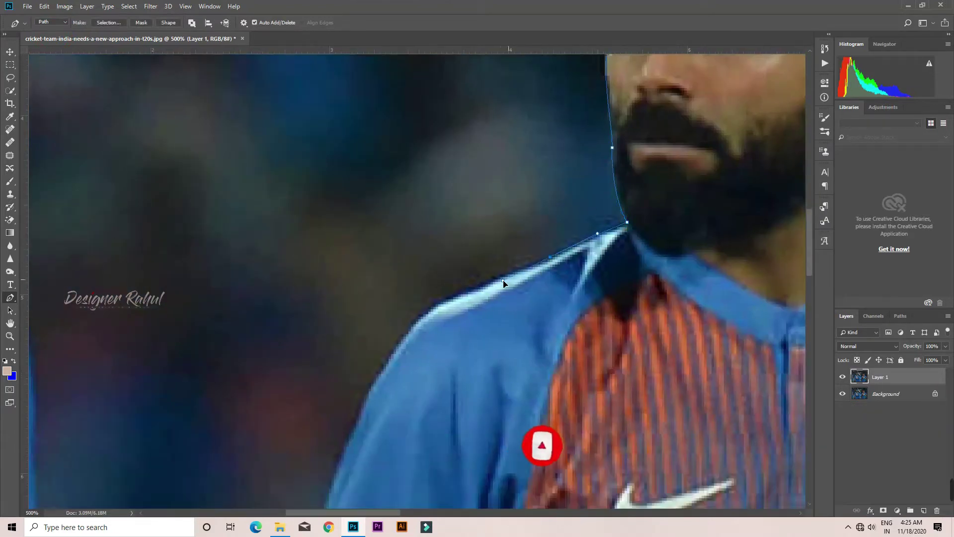
left_click(551, 257, "alt")
left_click(402, 325)
key("space")
left_click_drag(425, 341, 447, 277)
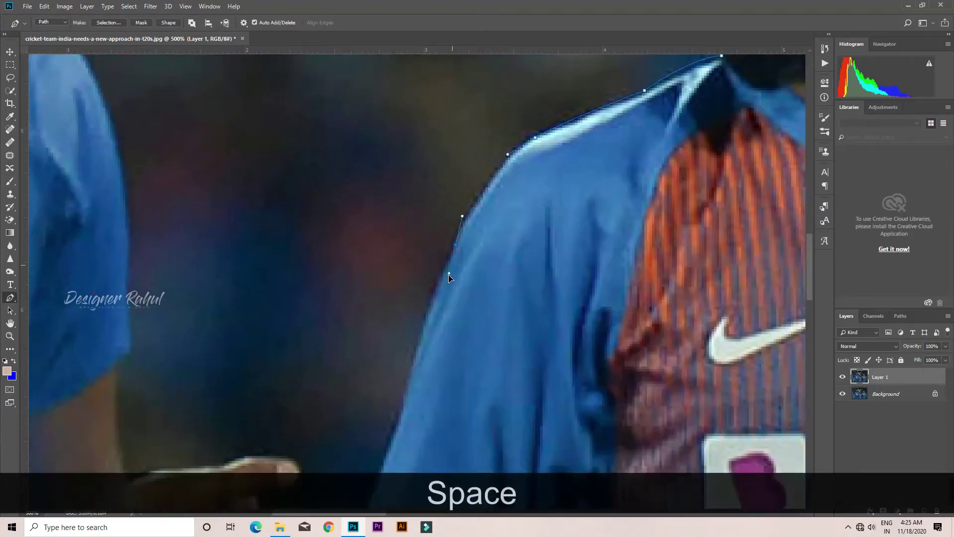
Extend the path down the outer edge of the upper sleeve towards the elbow
key("space")
left_click_drag(426, 313, 440, 234)
left_click(436, 244)
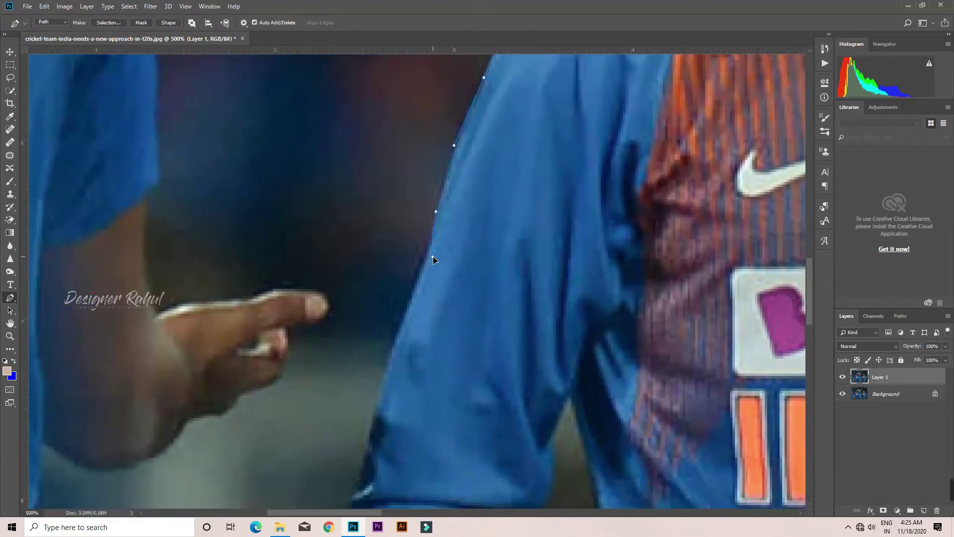
key("space")
left_click_drag(390, 393, 386, 288)
left_click(378, 294)
Trace the path around the sleeve folds at the outer elbow, with corner points where the direction changes
key("space")
left_click_drag(371, 343, 376, 218)
left_click(369, 195, "alt")
left_click_drag(380, 183, 396, 133)
left_click_drag(376, 184, 428, 82)
left_click(376, 184, "alt")
left_click(380, 188, "alt")
key("space")
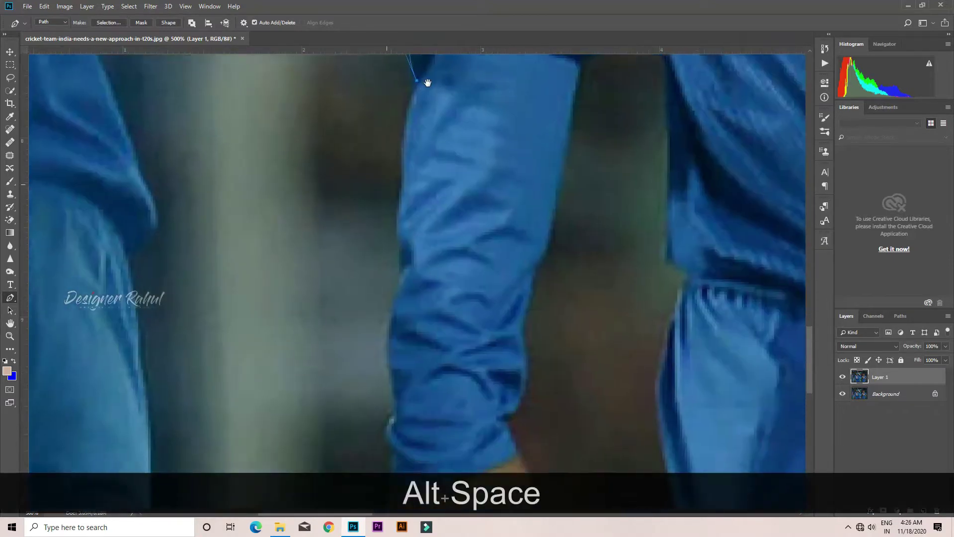
Extend the path down the outer edge of the forearm sleeve, following its creases
left_click(401, 188, "alt")
left_click_drag(406, 251, 401, 194)
key("space")
left_click_drag(400, 204, 405, 132)
left_click(400, 204, "alt")
key("ctrl+z")
key("space")
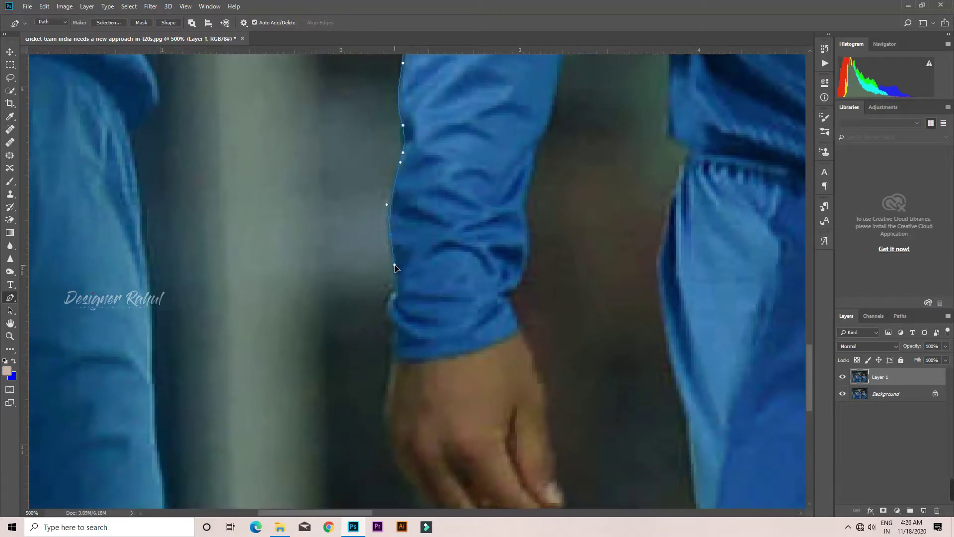
Trace the lower forearm sleeve and the small bulge at its cuff
key("space")
left_click_drag(412, 250, 419, 121)
left_click(402, 164)
left_click_drag(411, 159, 410, 134)
left_click(408, 153, "alt")
key("space")
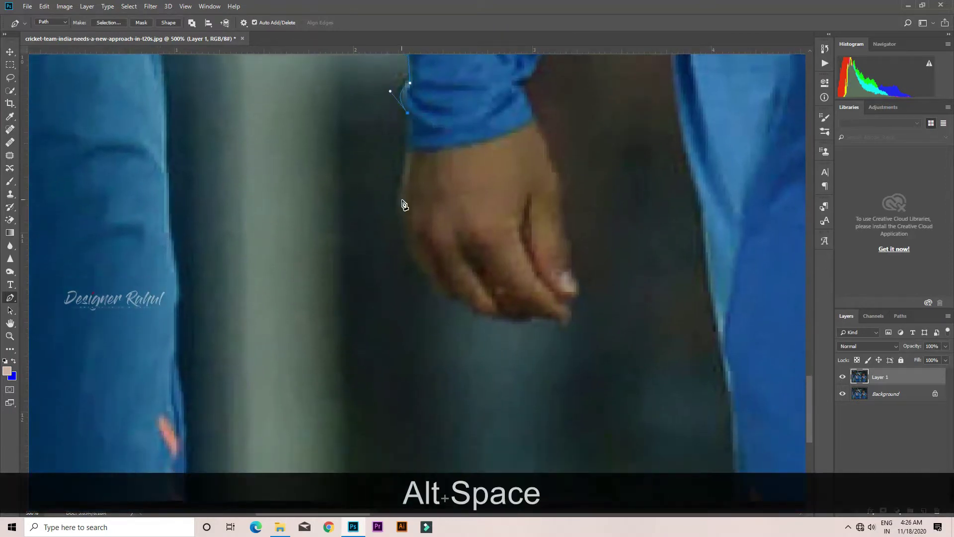
Trace the path around the back of the lowered hand and along its knuckles and fingertips
left_click_drag(400, 195, 483, 265)
key("space")
left_click(419, 206, "alt")
key("space")
left_click(468, 225, "alt")
left_click(472, 203, "alt")
key("space")
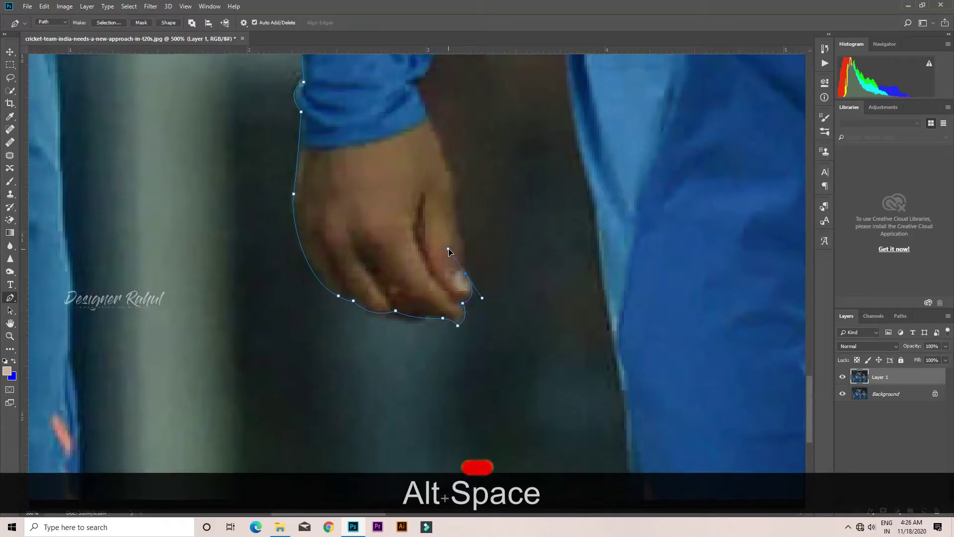
Continue the path from the thumb tip up the inner side of the hand and wrist to the sleeve cuff
left_click(465, 273, "alt")
left_click(463, 239)
key("space")
left_click_drag(454, 190, 453, 245)
key("space")
left_click_drag(436, 232, 428, 250)
left_click(435, 260, "alt")
Trace the inner edge of the forearm sleeve upward from the cuff towards the elbow
key("space")
left_click_drag(460, 197, 430, 327)
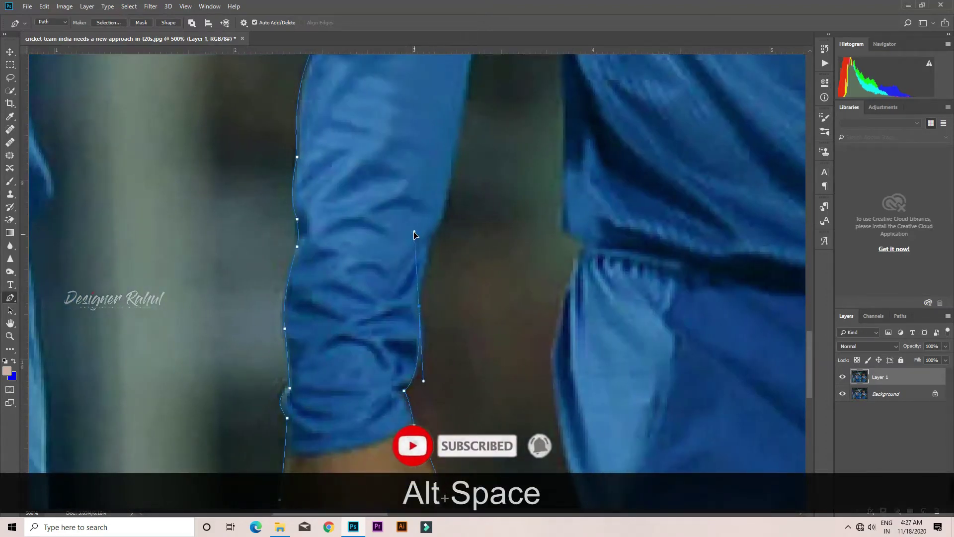
left_click_drag(414, 233, 414, 234)
left_click(419, 306, "alt")
key("space")
left_click_drag(433, 200, 417, 458)
left_click_drag(416, 457, 429, 384)
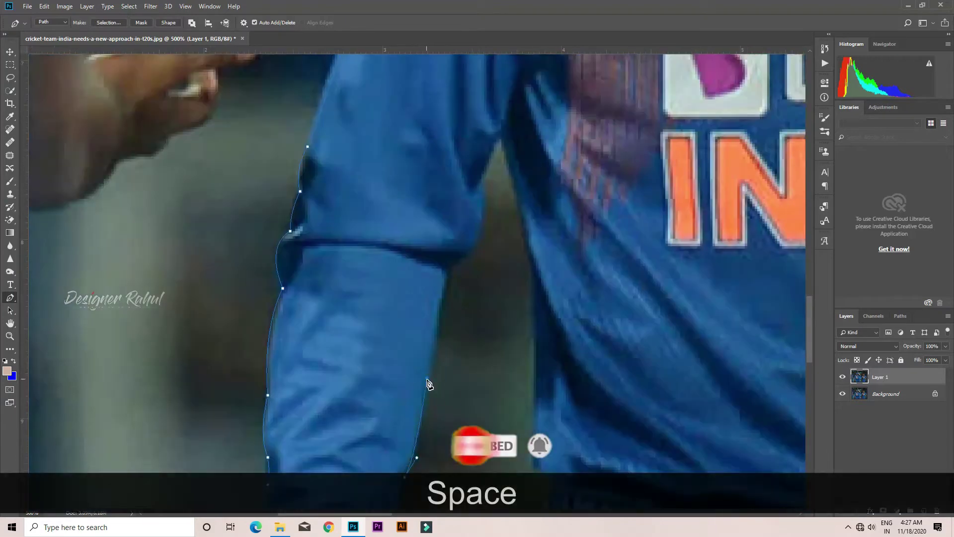
Trace the path around the sleeve fold at the inner elbow
left_click(447, 278)
left_click(452, 268)
left_click_drag(464, 259, 471, 252)
key("space")
left_click_drag(480, 253, 460, 390)
Carry the path up the inner sleeve to the armpit and turn it down onto the side of the shirt
left_click_drag(462, 319, 375, 134)
left_click(462, 319, "alt")
key("space")
left_click(455, 378)
Trace the side of the shirt from below the armpit down to the hem, redoing the misplaced curve point
key("space")
left_click_drag(403, 259, 407, 199)
key("ctrl+alt+z")
left_click(403, 259, "alt")
key("space")
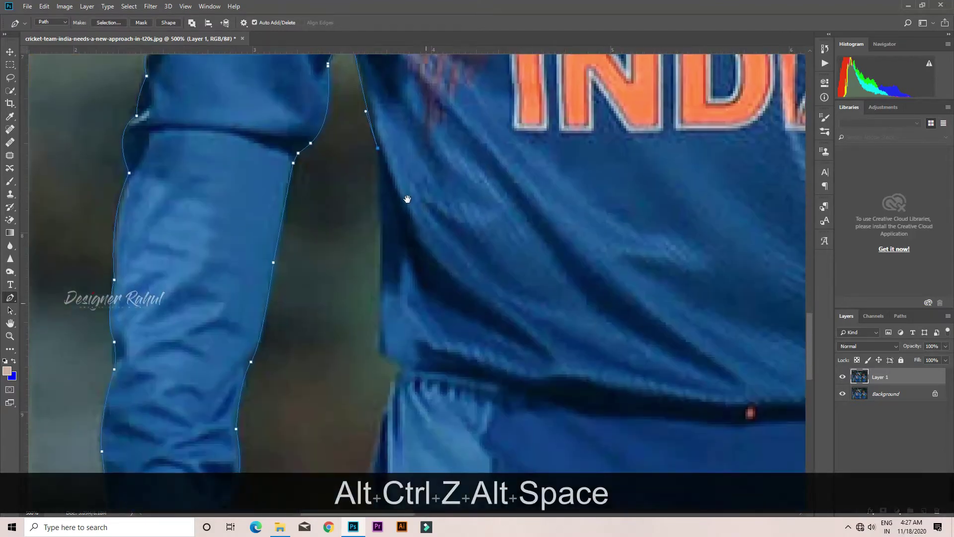
left_click(383, 352, "alt")
Trace the path around the shirt hem and waistband corner and down the hip of the trousers
key("space")
left_click_drag(397, 369, 360, 208)
left_click(336, 314, "alt")
key("space")
left_click_drag(347, 213, 338, 223)
key("space")
left_click_drag(335, 256, 349, 169)
left_click(350, 163)
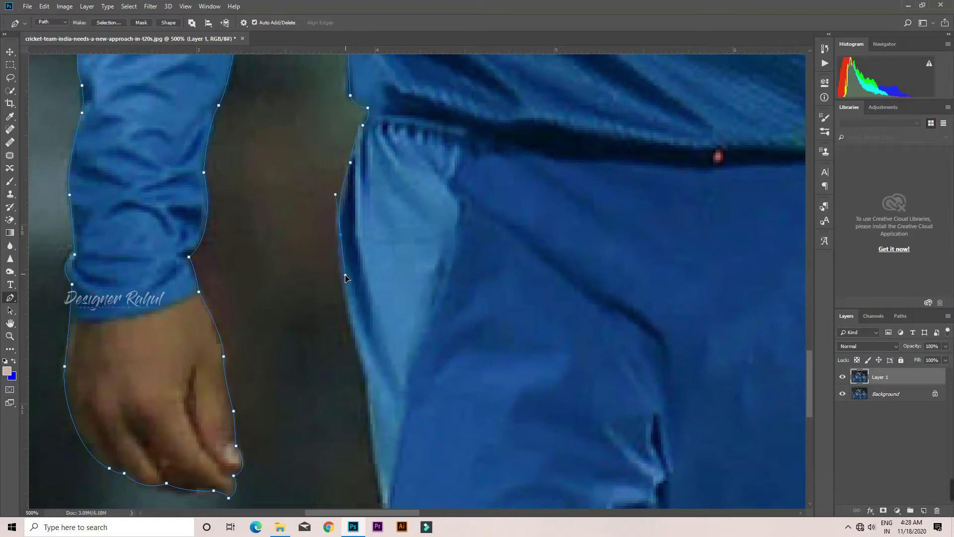
left_click_drag(345, 275, 347, 275)
Extend the path down the outer trouser leg to the lower edge of the photo
key("space")
left_click_drag(361, 277, 337, 138)
left_click_drag(342, 229, 315, 131)
left_click(342, 230, "alt")
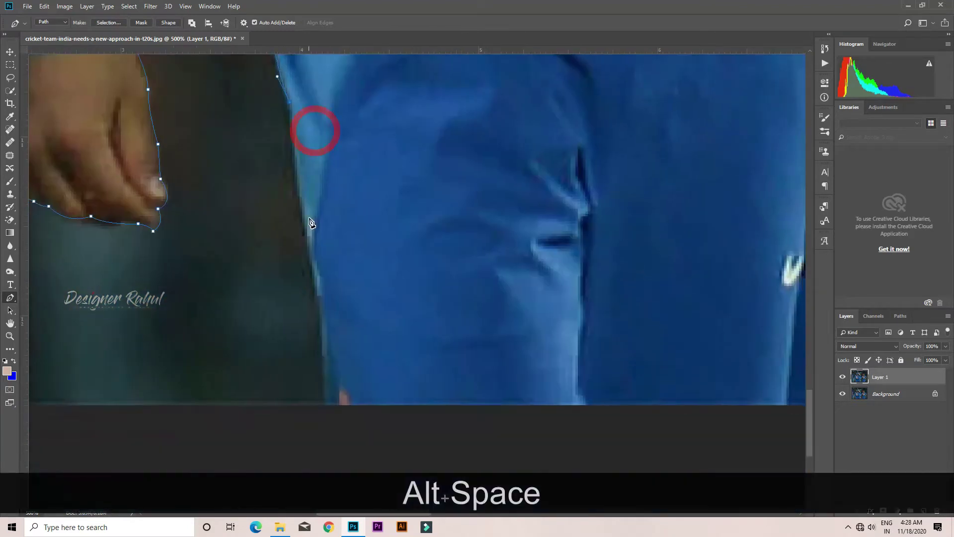
left_click_drag(322, 285, 307, 170)
key("space")
left_click(304, 276)
Carry the path below the photo's lower edge and back up along the opposite trouser leg
left_click(473, 276)
key("space")
left_click_drag(798, 213, 413, 423)
left_click(362, 469)
left_click(382, 259)
left_click_drag(411, 186, 410, 187)
key("space")
Trace the opposite side of the trousers up to the waist and around the corner of the shirt hem
left_click_drag(411, 187, 392, 383)
left_click_drag(403, 244, 385, 160)
left_click_drag(383, 125, 374, 405)
left_click(385, 126, "alt")
key("space")
left_click_drag(422, 375, 417, 350)
left_click_drag(364, 294, 370, 293)
Trace the shirt edge beside the INDIA lettering up to the peak of the gap under the arm
key("space")
left_click_drag(364, 238, 352, 316)
key("space")
left_click_drag(342, 249, 358, 375)
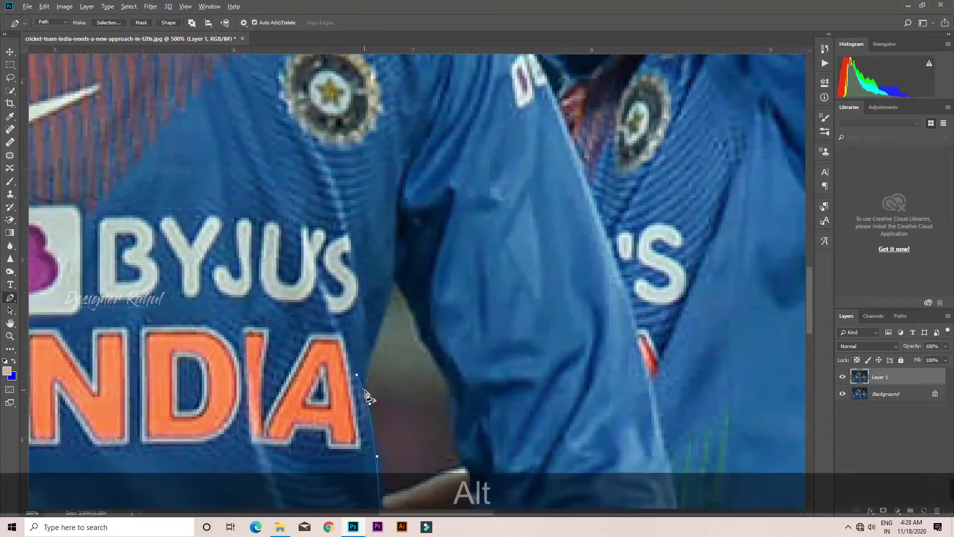
left_click(364, 390, "alt")
key("space")
left_click_drag(388, 332, 388, 364)
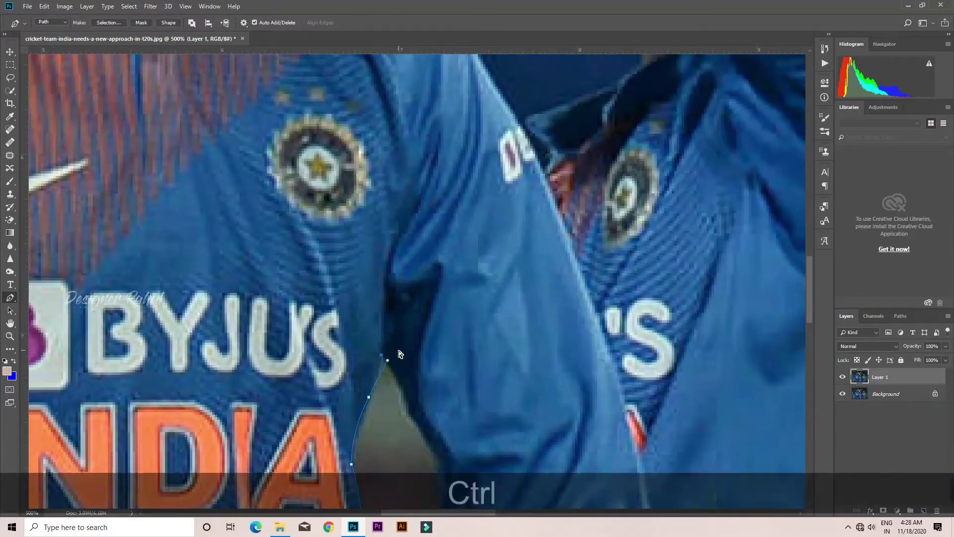
key("ctrl+z")
left_click(384, 357)
Trace the inner edge of the other sleeve down from the armpit to the fold beside the teammate's hand
key("space")
left_click_drag(414, 410, 300, 312)
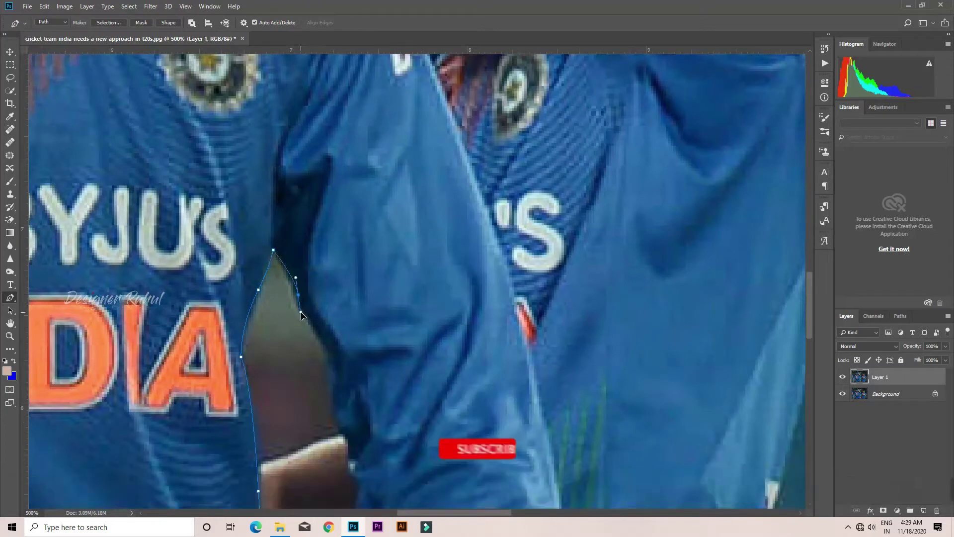
key("space")
left_click_drag(325, 351, 294, 302)
left_click(294, 301)
left_click_drag(308, 383, 321, 389)
left_click(309, 384, "alt")
left_click_drag(316, 423, 326, 435)
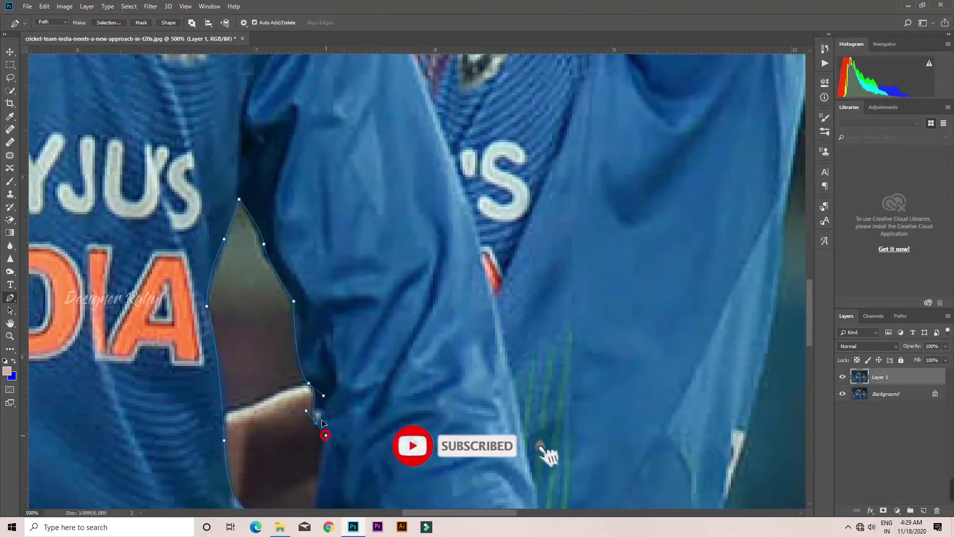
key("space")
left_click_drag(326, 404, 322, 253)
left_click_drag(312, 355, 304, 403)
key("space")
left_click_drag(307, 448, 314, 284)
left_click_drag(379, 138, 264, 313)
key("ctrl+alt+z")
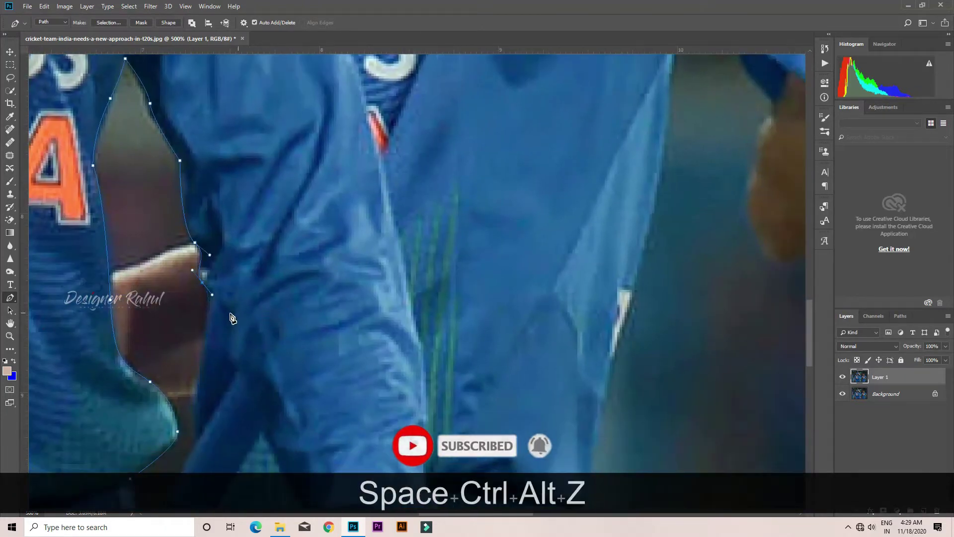
Continue the path down the inner forearm sleeve and around its cuff to the wrist
left_click_drag(238, 378, 207, 234)
left_click_drag(240, 289, 251, 336)
key("space")
left_click_drag(286, 374, 245, 291)
left_click_drag(257, 308, 277, 204)
left_click(257, 308, "alt")
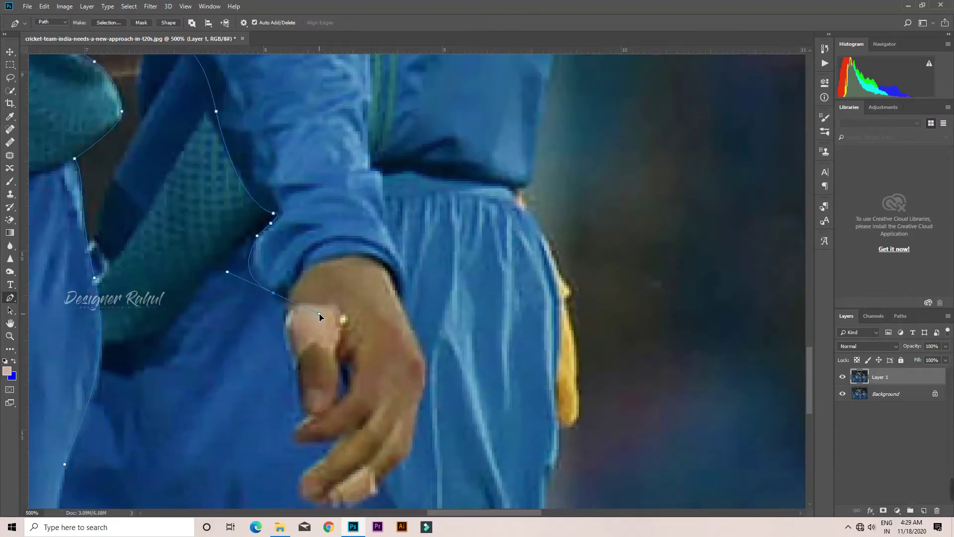
left_click(273, 293, "alt")
Trace the path down from the cuff along the thumb side of the cricketer's hand to the thumb tip
left_click_drag(319, 314, 317, 151)
left_click(286, 290)
left_click_drag(298, 213, 317, 238)
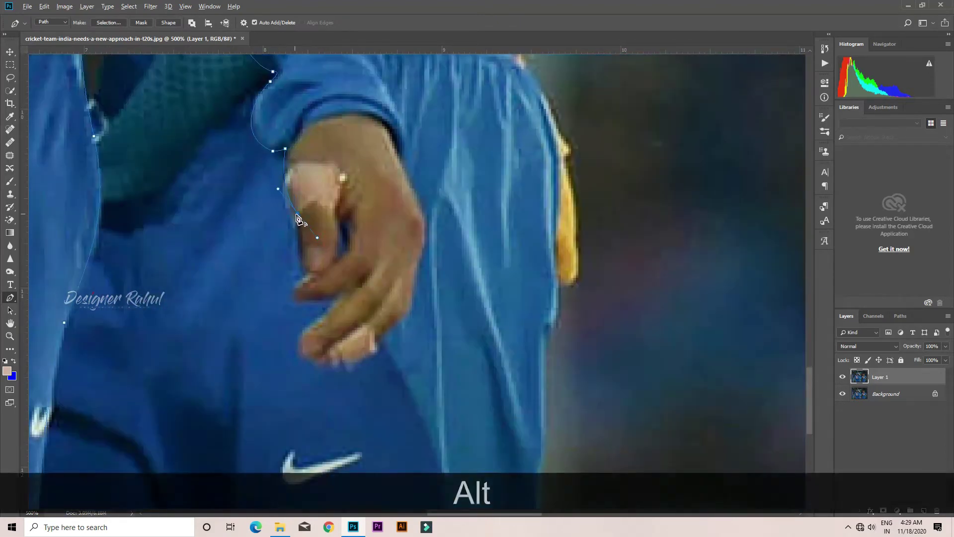
left_click(298, 214, "alt")
left_click_drag(305, 270, 318, 276)
left_click(305, 271, "alt")
Trace around the thumb and curled fingers to the lowest fingertips of the same hand
left_click_drag(316, 264, 322, 200)
left_click(312, 211)
left_click_drag(299, 231, 327, 298)
left_click(340, 234, "alt")
left_click(345, 231)
left_click(328, 189, "alt")
left_click(348, 209, "alt")
Trace up the back of the hand and the outer cuff to the sleeve beside the teammate's shirt hem
left_click_drag(332, 300, 339, 301)
left_click_drag(402, 247, 348, 388)
left_click_drag(356, 340, 360, 325)
left_click_drag(360, 325, 376, 451)
left_click_drag(355, 384, 365, 429)
left_click(347, 404)
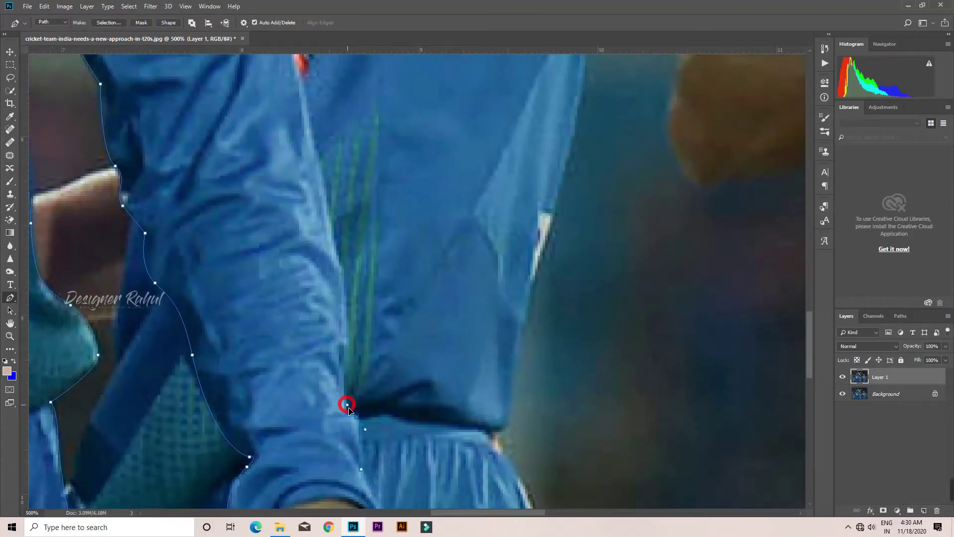
Trace the outer edge of the sleeve against the teammate's shirt up to the badge on the upper arm
left_click_drag(344, 282, 356, 367)
key("ctrl+z")
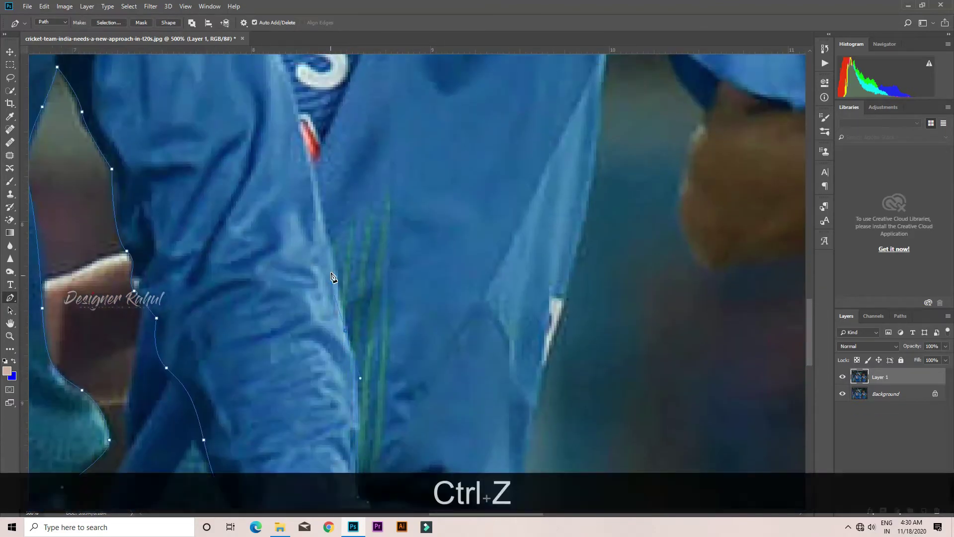
left_click_drag(337, 269, 366, 395)
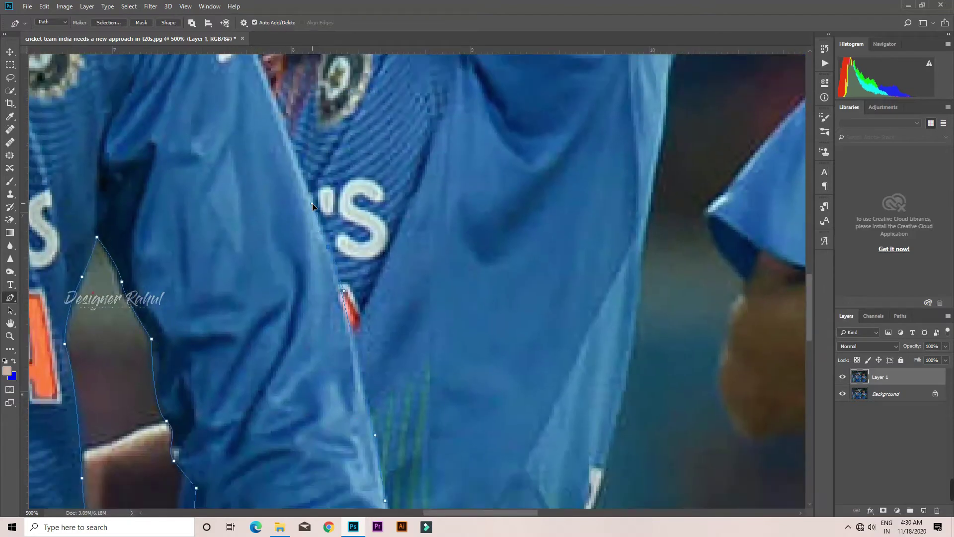
left_click_drag(311, 201, 410, 455)
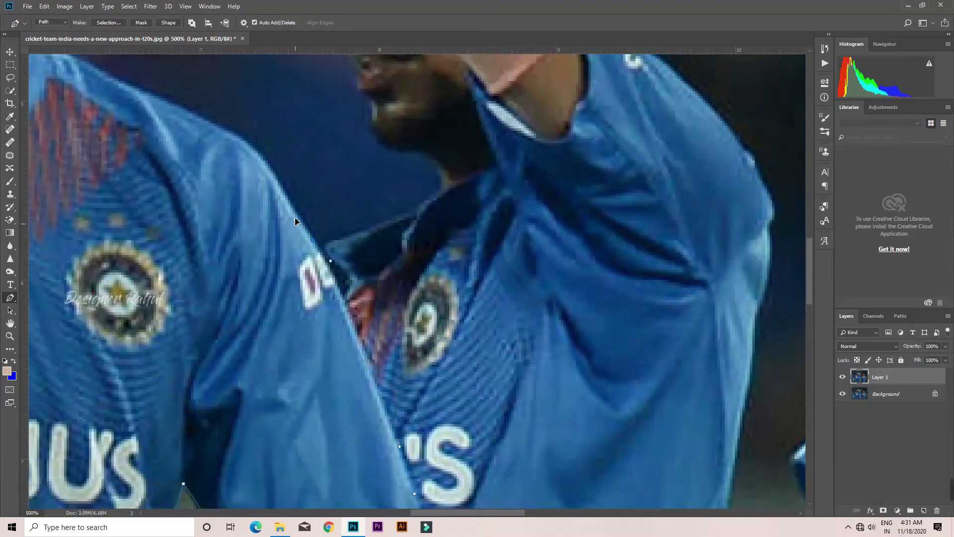
Continue the path over the rounded shoulder and along its top to the edge of the shirt collar
left_click_drag(297, 220, 387, 431)
left_click_drag(358, 390, 486, 404)
left_click_drag(403, 367, 344, 346)
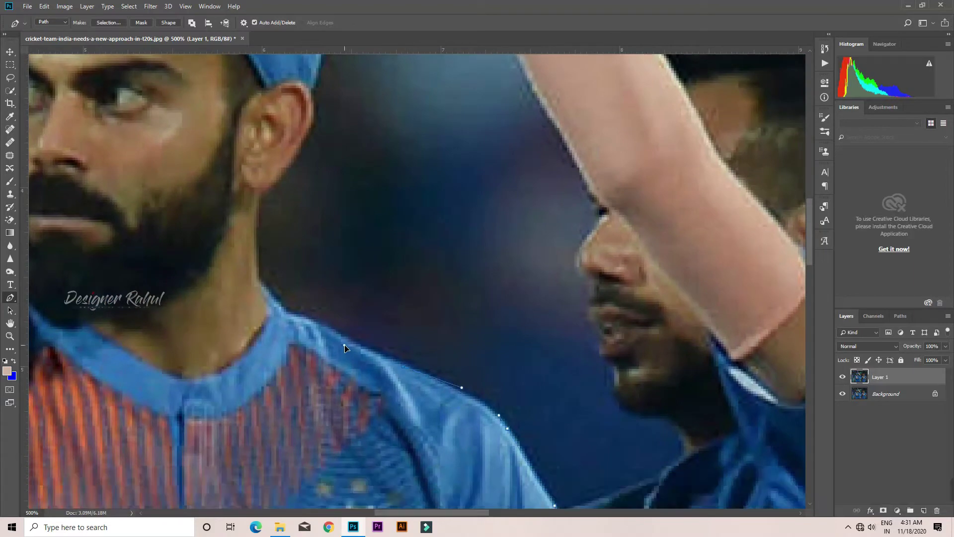
key("alt")
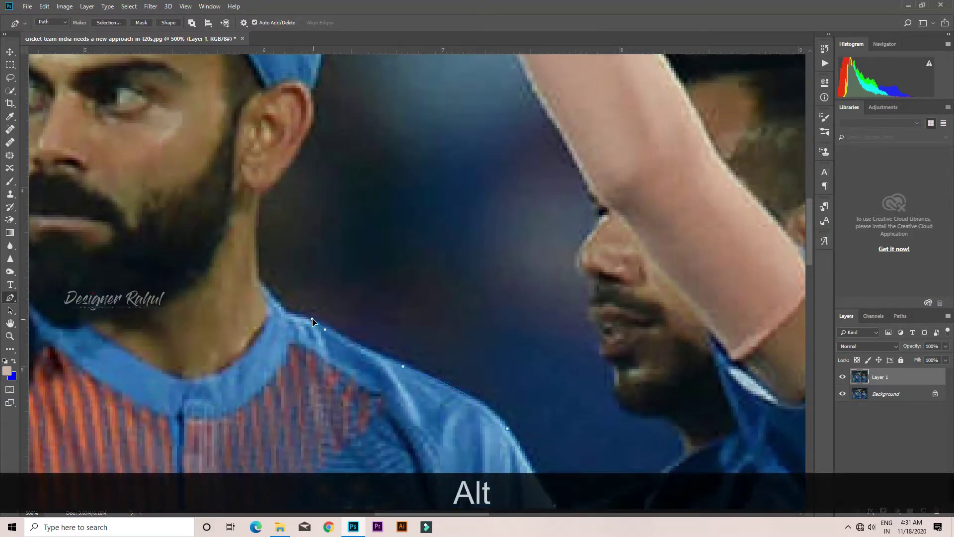
left_click(277, 314)
left_click_drag(277, 314, 323, 426)
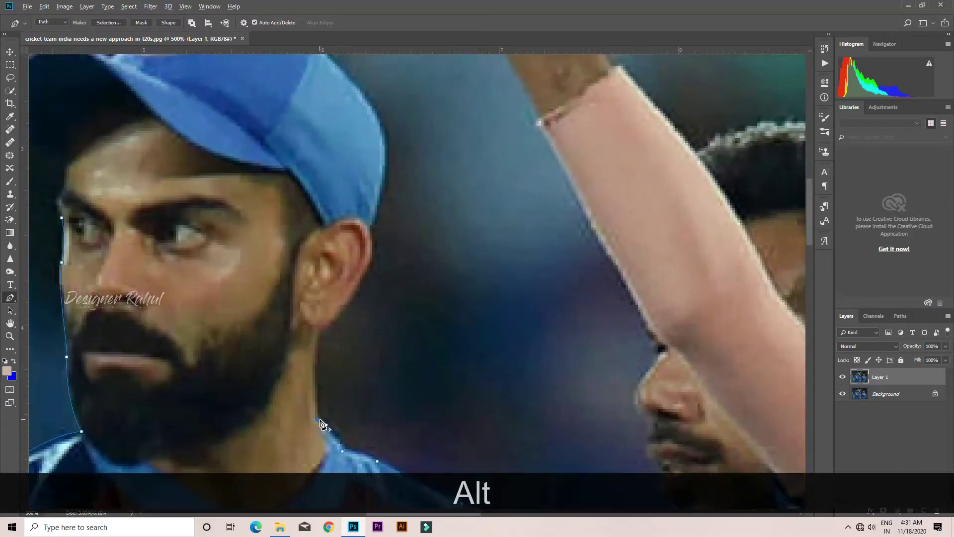
Trace up the neck and around the ear to where it meets the back of the cap
left_click_drag(326, 300, 345, 462)
left_click(315, 332, "alt")
left_click_drag(375, 399, 394, 341)
key("alt")
left_click_drag(383, 373, 446, 425)
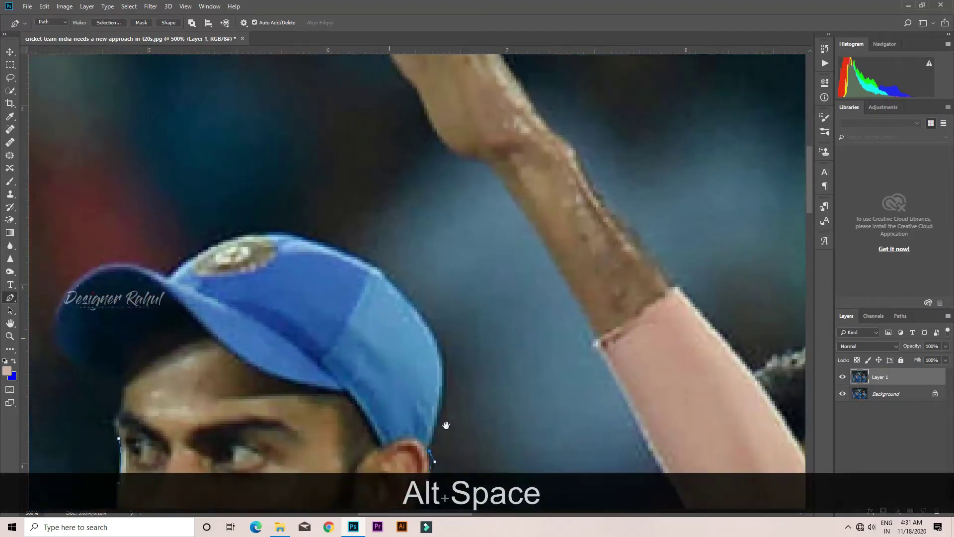
Trace the cap's crown from the back over the badge to where the brim begins
left_click_drag(426, 312, 539, 432)
left_click(492, 390)
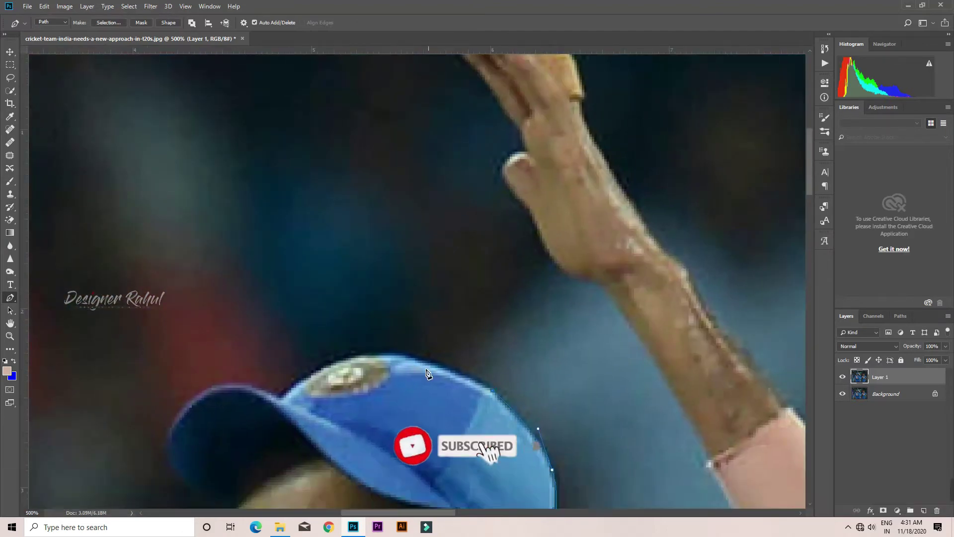
left_click_drag(402, 352, 395, 357)
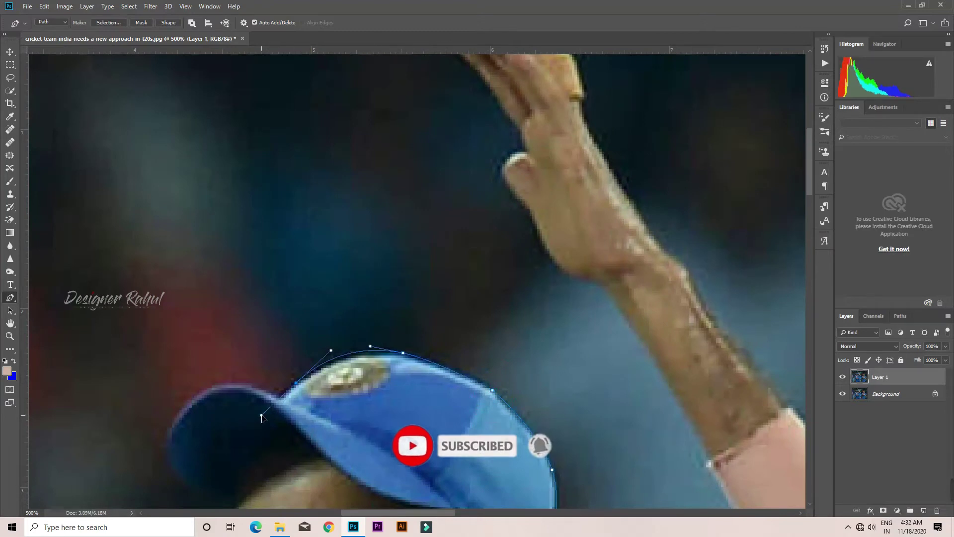
left_click_drag(328, 395, 505, 351)
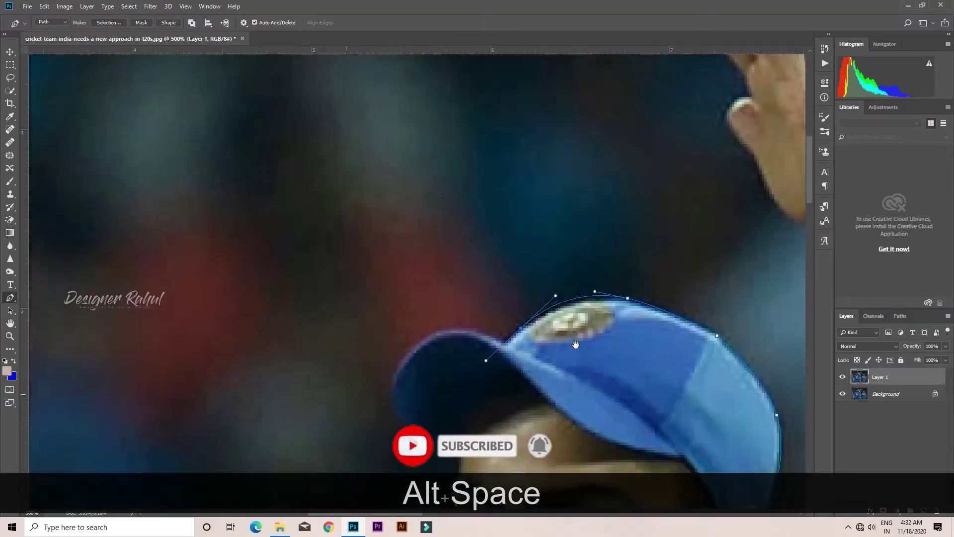
left_click(506, 344)
Trace around the cap brim and down the forehead, closing the path at its starting point beside the eye
left_click_drag(422, 342, 403, 271)
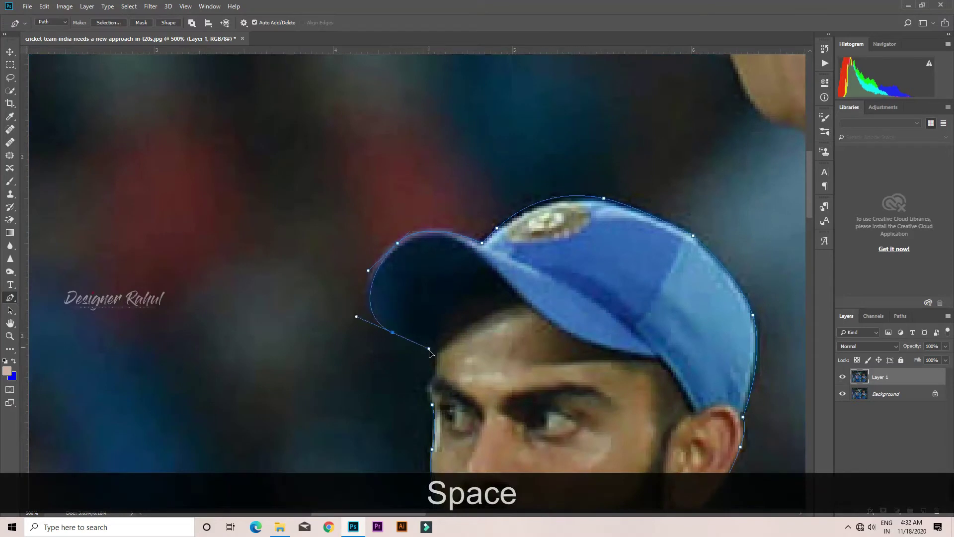
left_click_drag(430, 352, 435, 362)
key("alt")
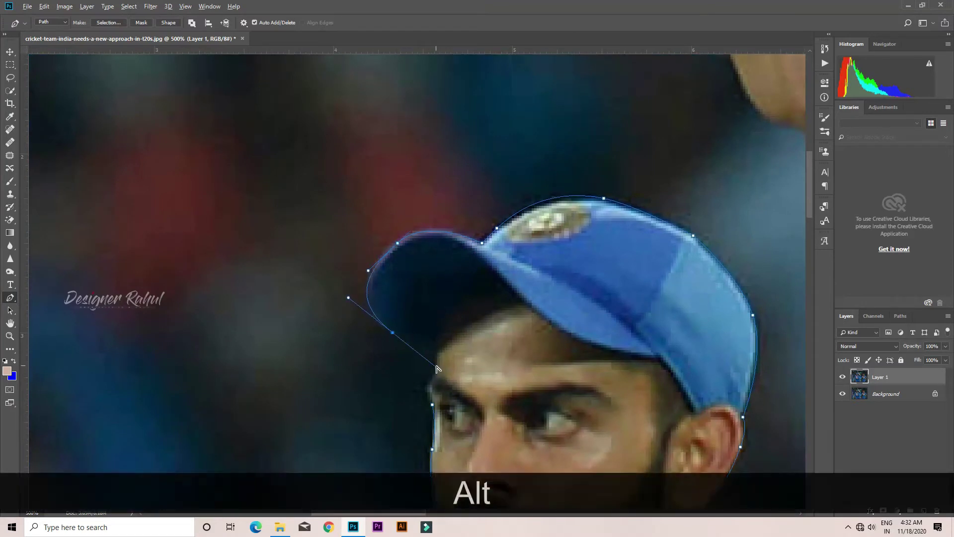
key("ctrl+z")
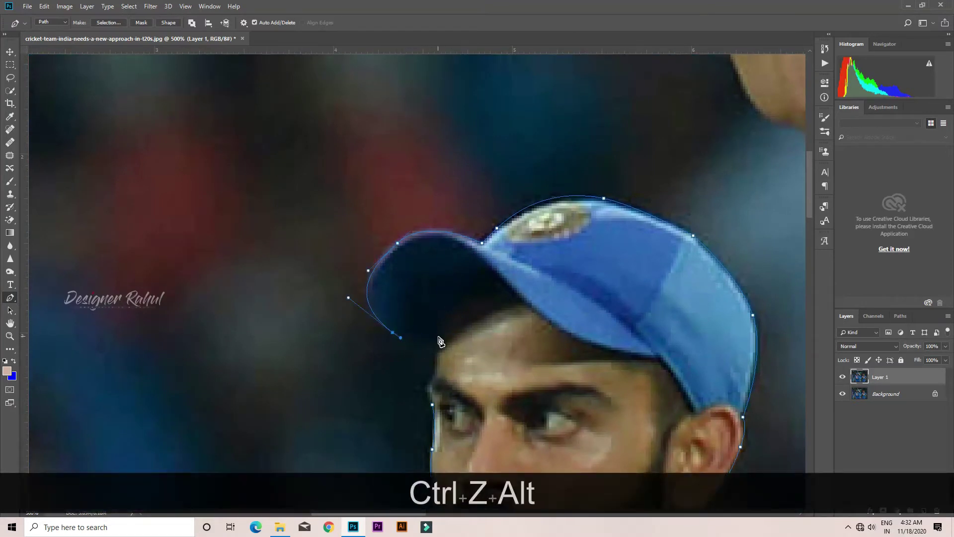
left_click(437, 336)
left_click_drag(442, 343, 442, 252)
left_click_drag(436, 284, 452, 236)
Convert the closed path around the cricketer into a selection
right_click(572, 348)
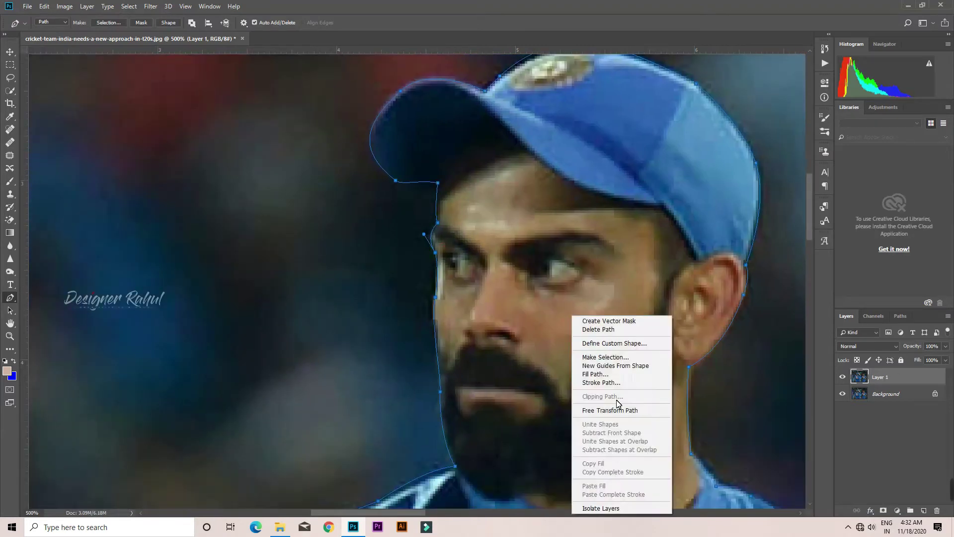
left_click(606, 357)
key("Return")
key("ctrl+KP_Subtract")
key("ctrl+KP_Subtract")
key("ctrl+KP_Subtract")
key("ctrl+KP_Subtract")
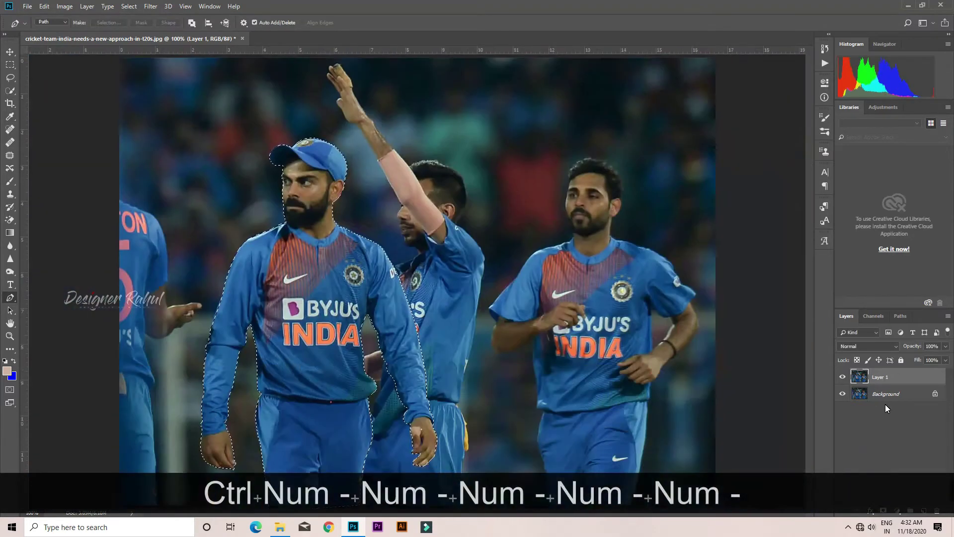
Mask Layer 1 with the selection and hide the Background layer to isolate the cricketer
left_click(883, 510)
right_click(881, 376)
left_click(843, 394)
left_click(842, 394)
Refine the layer mask in Select and Mask with Radius 1 px, Smooth 7 and Shift Edge -10%
right_click(883, 374)
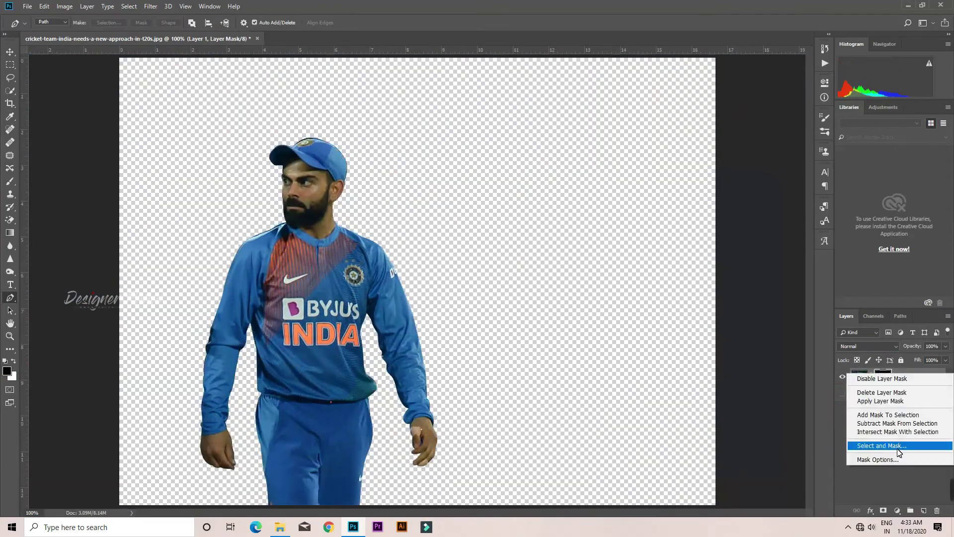
left_click(899, 449)
key("ctrl+z")
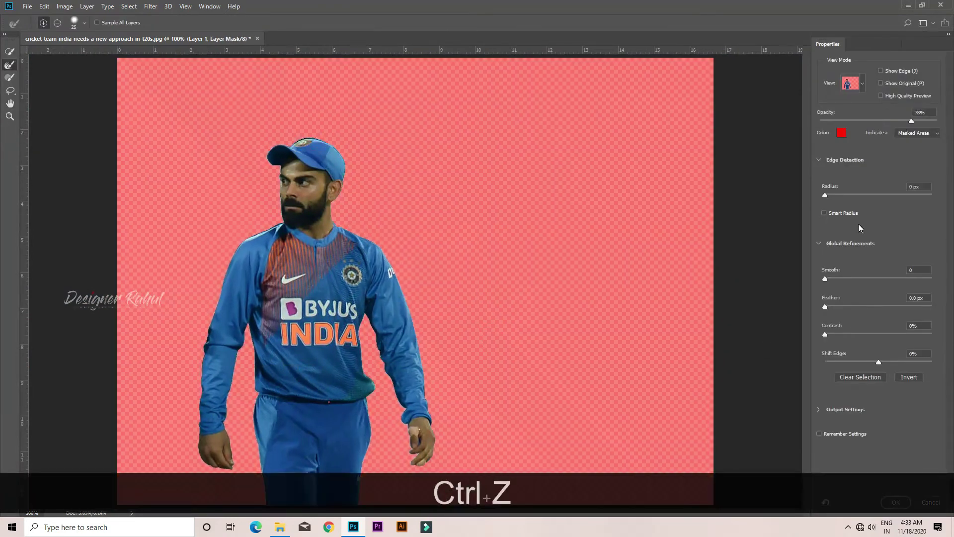
left_click(896, 502)
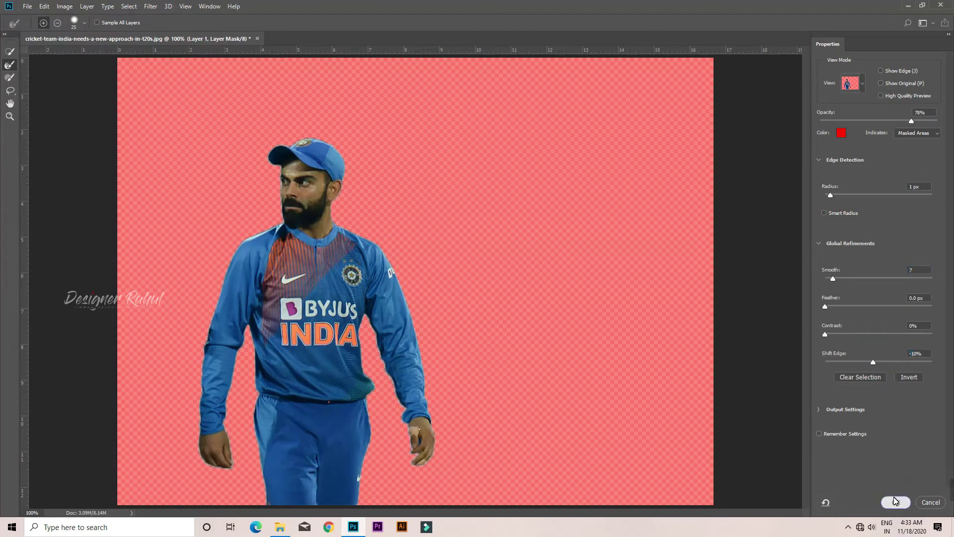
Show the Background layer, load Layer 1's mask as a selection, make Background active and hide Layer 1
left_click(843, 394)
left_click(883, 381, "ctrl")
left_click(876, 399)
right_click(314, 243)
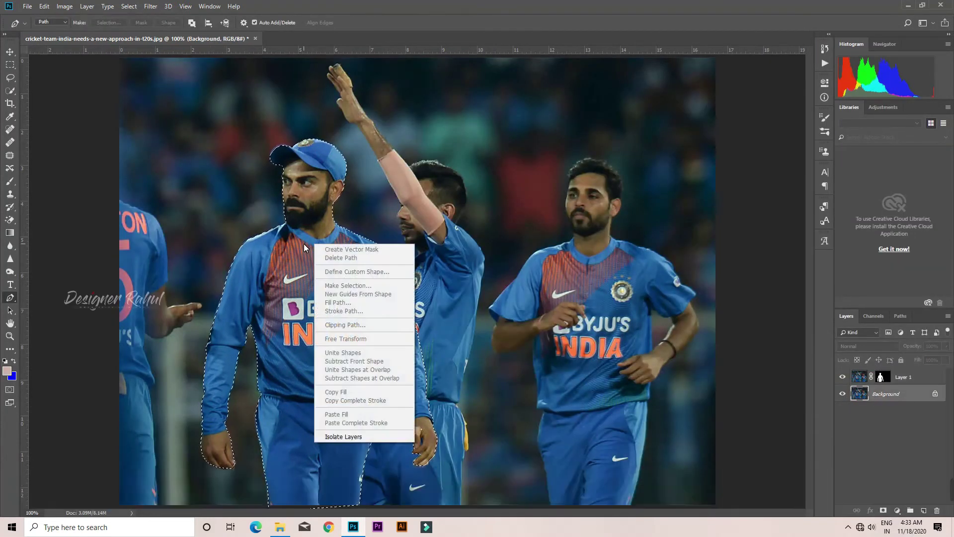
right_click(259, 285)
left_click(883, 383)
left_click(842, 377)
Fill the selected cricketer area on the Background layer with content-aware fill
right_click(325, 294)
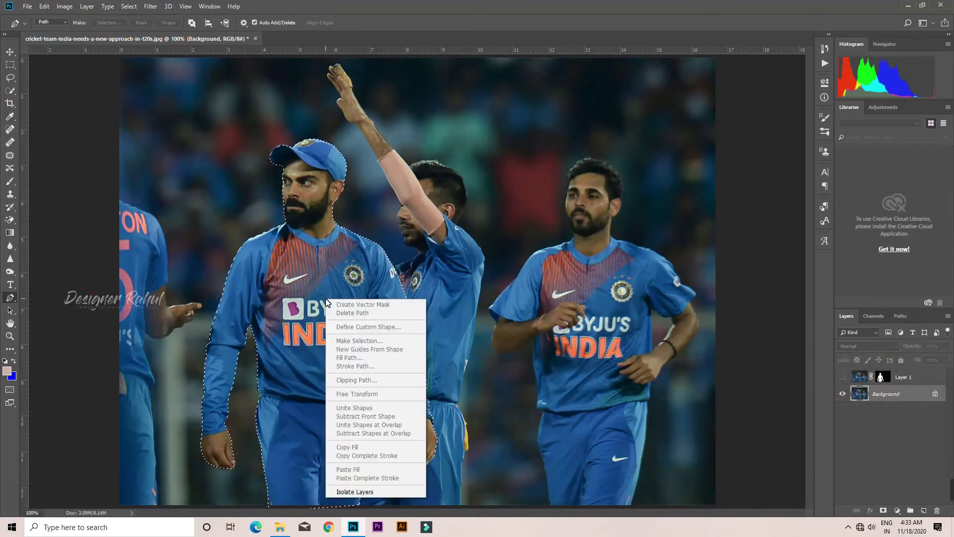
left_click(209, 203)
right_click(277, 277)
left_click(9, 65)
right_click(316, 299)
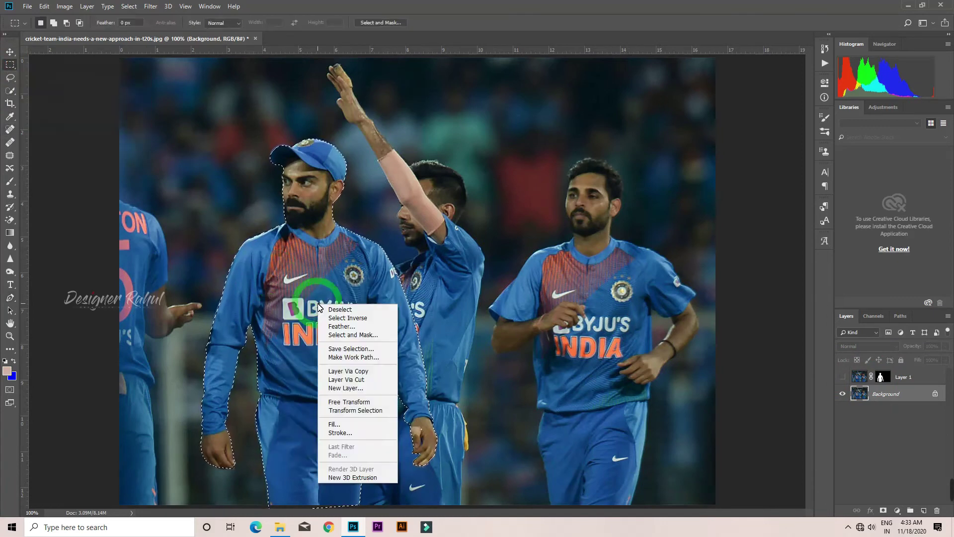
left_click(328, 426)
left_click(539, 142)
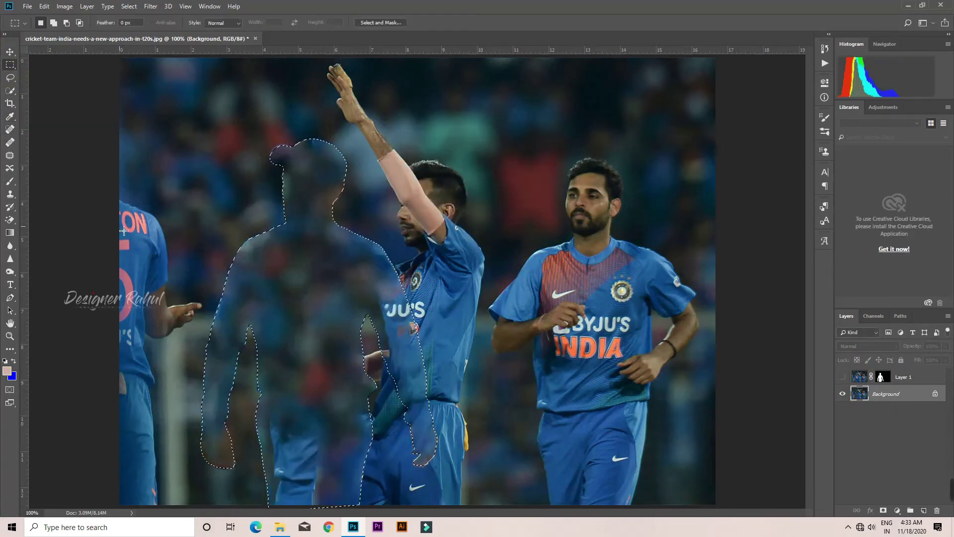
Deselect and paint over the ghost outline left around the filled area with the Spot Healing Brush at size 30
key("ctrl+d")
key("j")
key("bracketleft")
key("bracketleft")
key("bracketleft")
key("bracketleft")
key("bracketleft")
key("bracketleft")
key("bracketleft")
key("bracketleft")
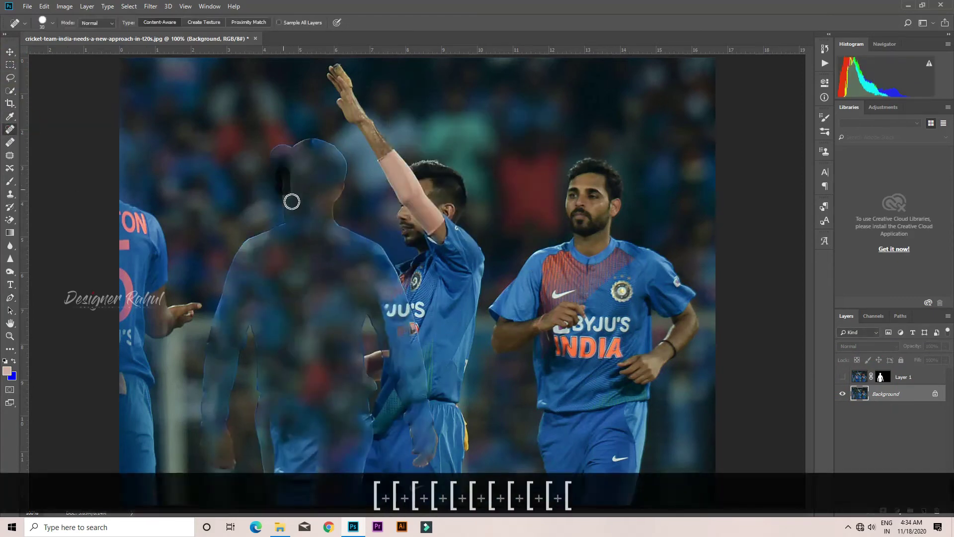
mouse_move(287, 170)
left_mouse_down()
mouse_move(236, 281)
mouse_move(211, 440)
mouse_move(258, 334)
mouse_move(273, 473)
left_mouse_up()
mouse_move(282, 513)
left_mouse_down()
mouse_move(281, 467)
mouse_move(306, 457)
mouse_move(319, 499)
left_mouse_up()
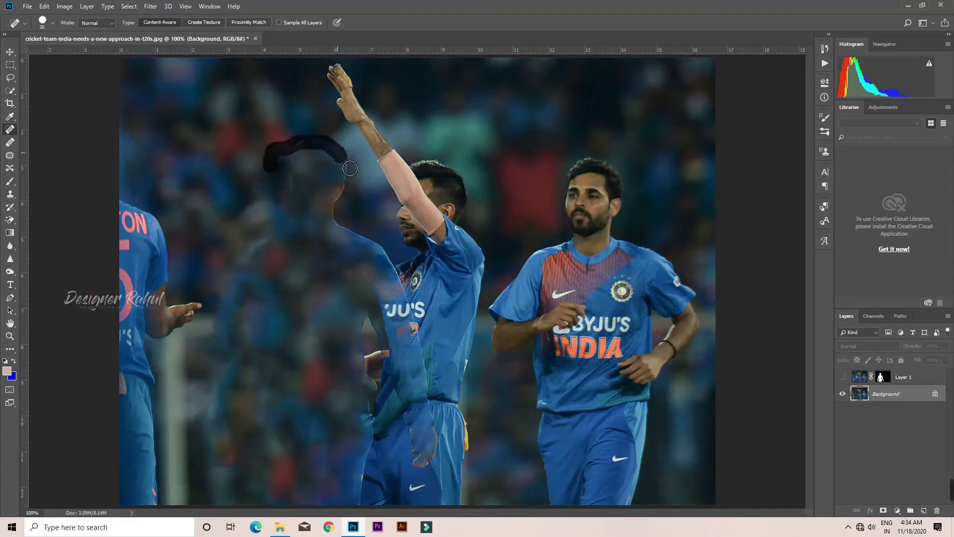
mouse_move(367, 244)
left_mouse_down()
mouse_move(431, 373)
mouse_move(423, 464)
mouse_move(372, 329)
mouse_move(382, 393)
mouse_move(364, 513)
left_mouse_up()
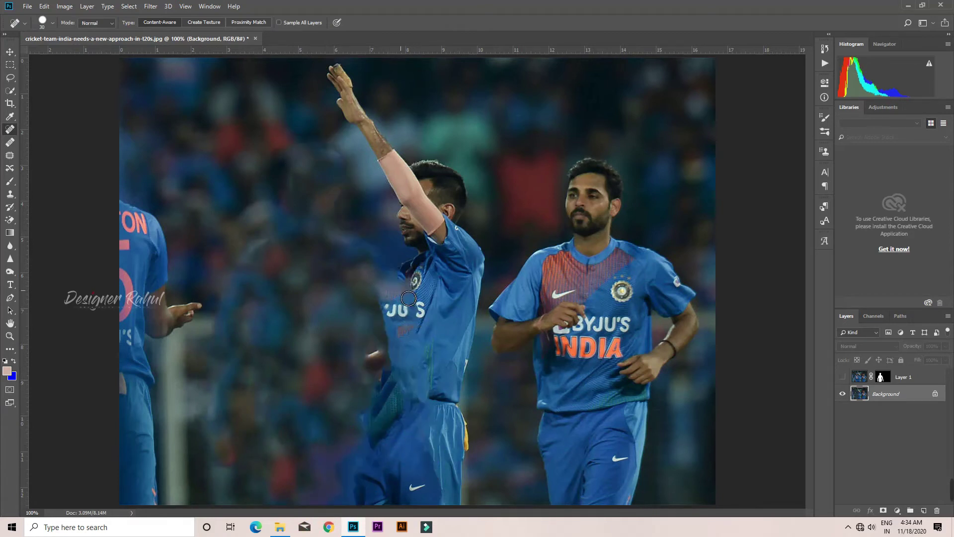
Show Layer 1 again, start a Tilt-Shift blur on the Background layer and place its blur pin below the photo
key("space")
left_click(843, 377)
left_click(10, 52)
left_click(158, 5)
mouse_move(174, 128)
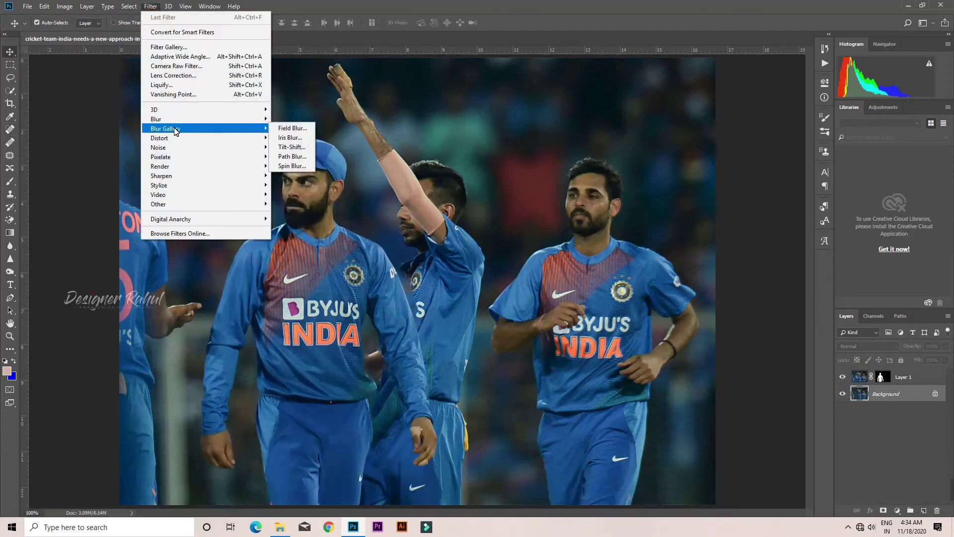
left_click(293, 147)
key("ctrl+KP_Subtract")
key("ctrl+KP_Subtract")
key("ctrl+KP_Subtract")
left_click_drag(422, 323, 417, 431)
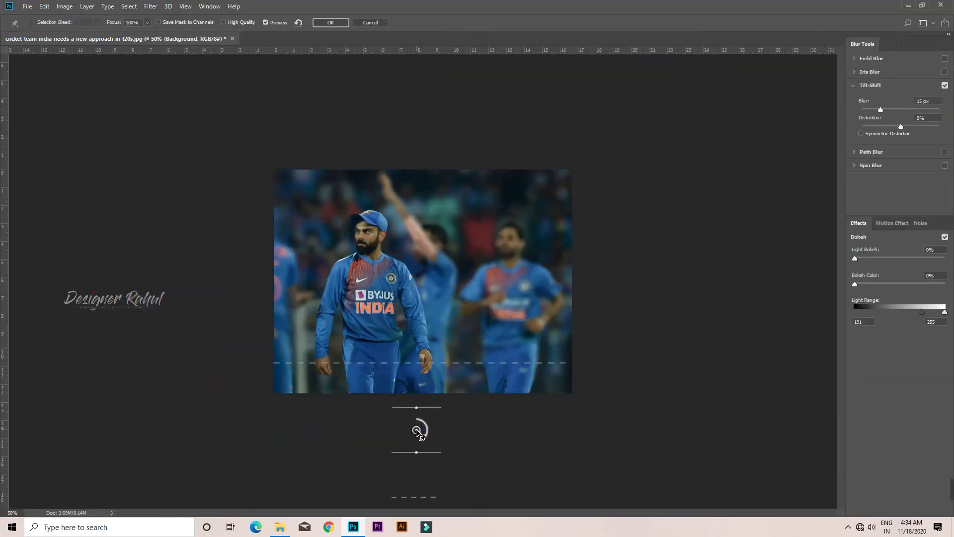
Apply the Tilt-Shift with Blur 53 px, Light Bokeh 55%, Bokeh Color 40% and Light Range 196 to 248
left_click_drag(881, 109, 890, 108)
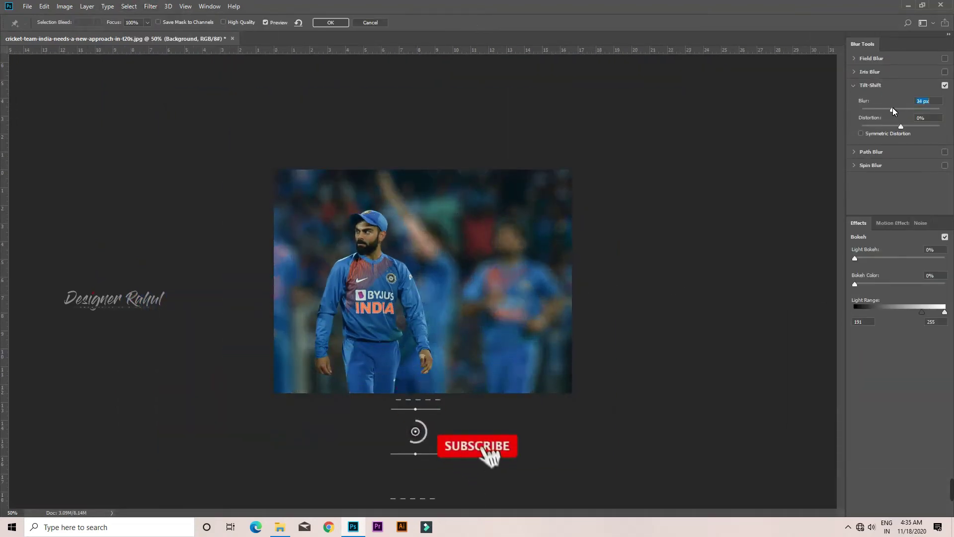
left_click_drag(855, 258, 903, 256)
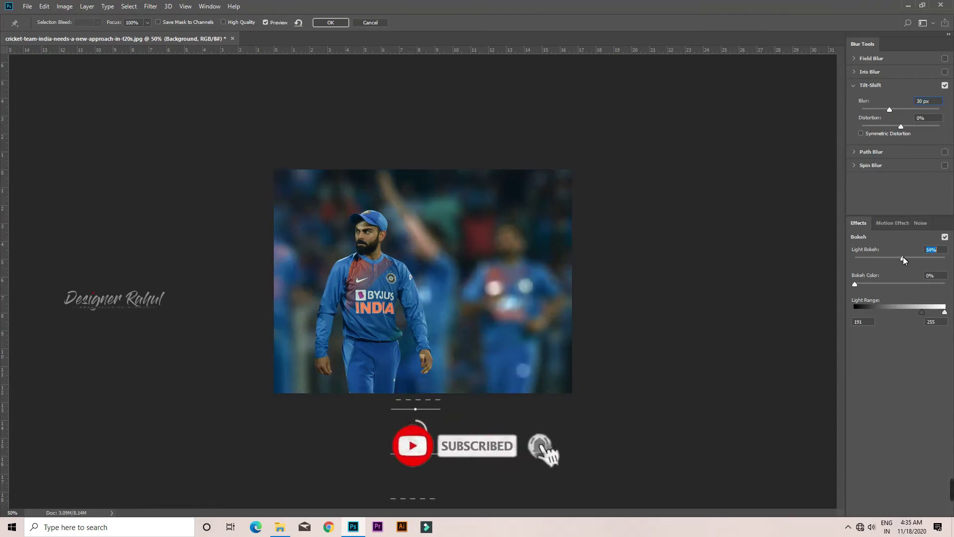
left_click_drag(855, 284, 891, 284)
left_click_drag(922, 312, 942, 312)
left_click_drag(903, 258, 900, 259)
left_click_drag(890, 110, 897, 110)
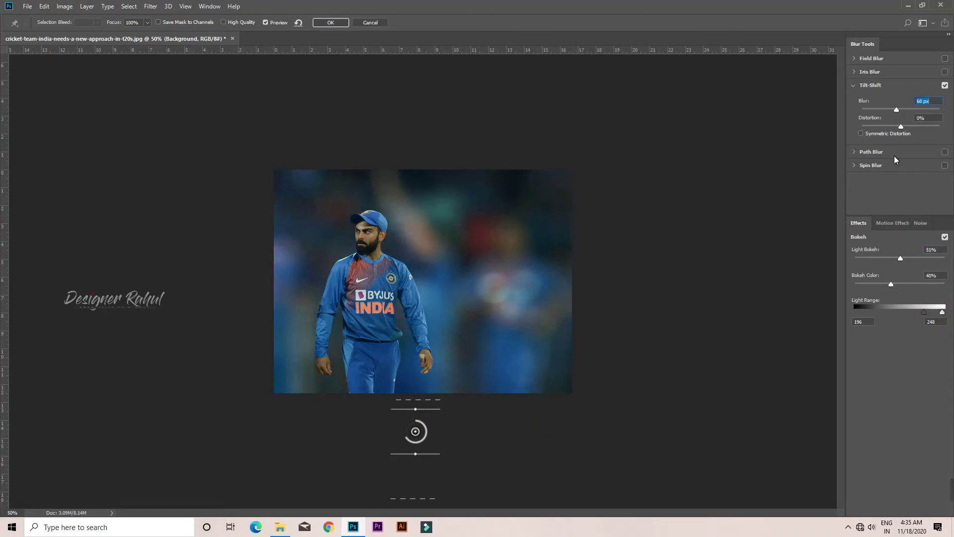
left_click_drag(896, 109, 890, 109)
key("Return")
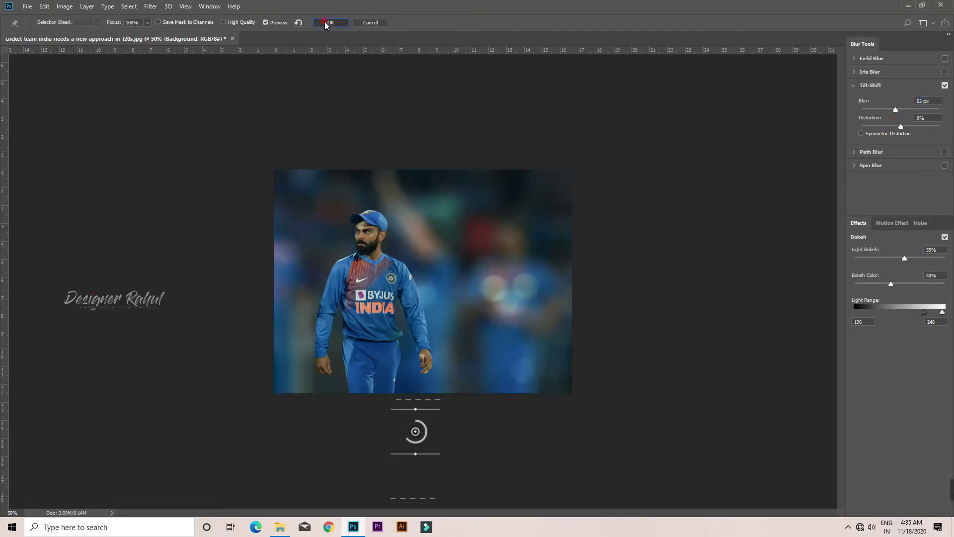
Stamp all visible layers into a new merged layer on top of the stack
scroll(441, 337, "up", 3)
key("ctrl+minus")
key("ctrl+minus")
key("ctrl+minus")
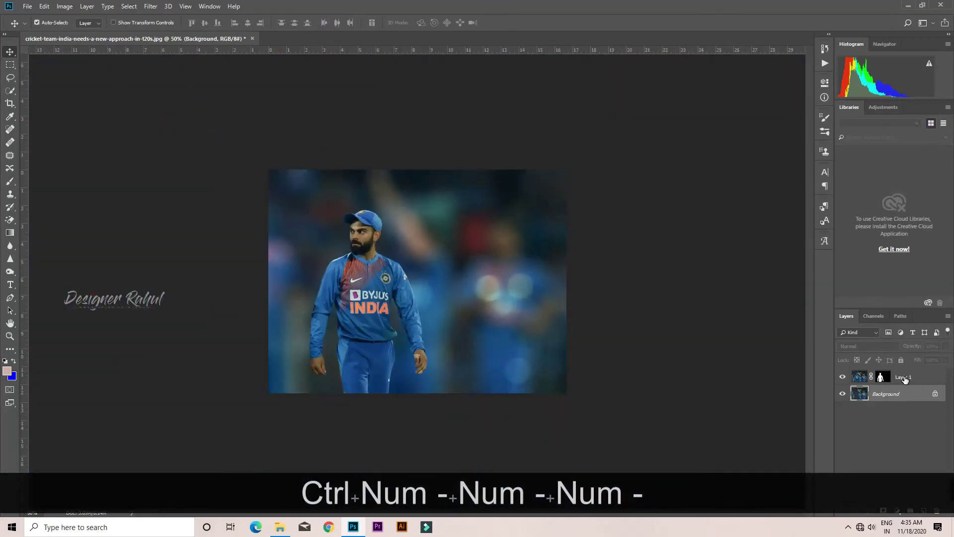
key("ctrl+shift+alt+e")
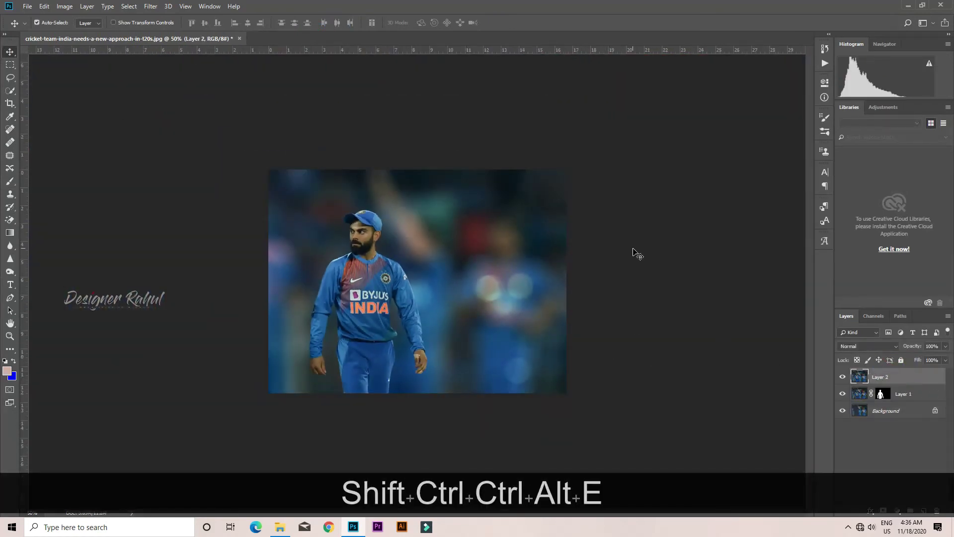
Grade the merged layer in Camera Raw: auto tone, Temperature -4, Tint +3, Exposure +0.45, Highlights -48, Shadows +60, Whites +20, Blacks +8, Clarity +13
left_click(151, 6)
left_click(193, 69)
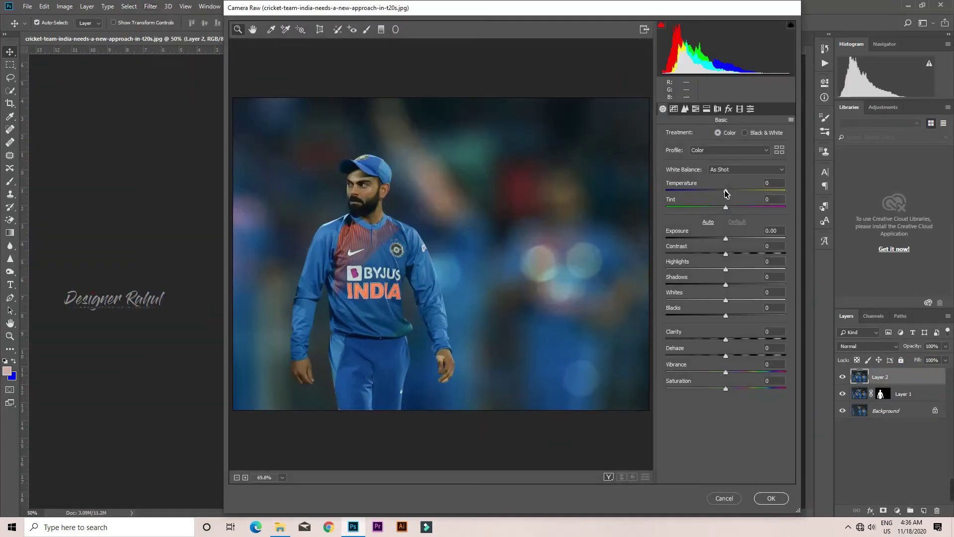
left_click(709, 222)
left_click(716, 239)
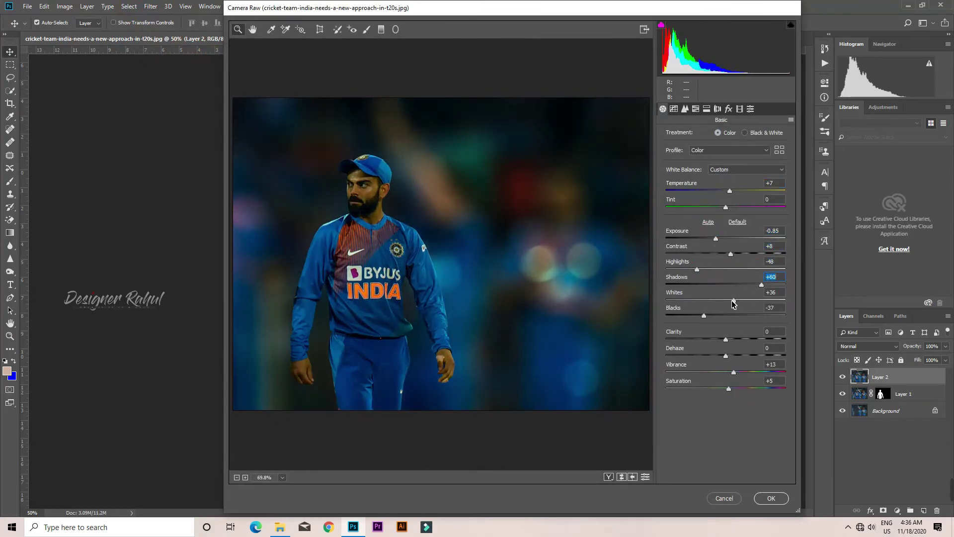
left_click_drag(734, 304, 745, 317)
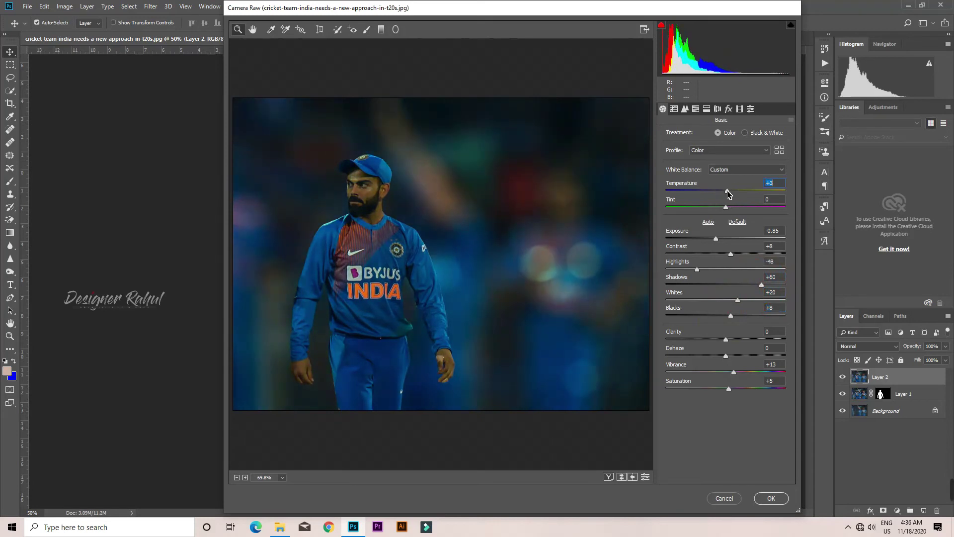
left_click_drag(725, 195, 728, 201)
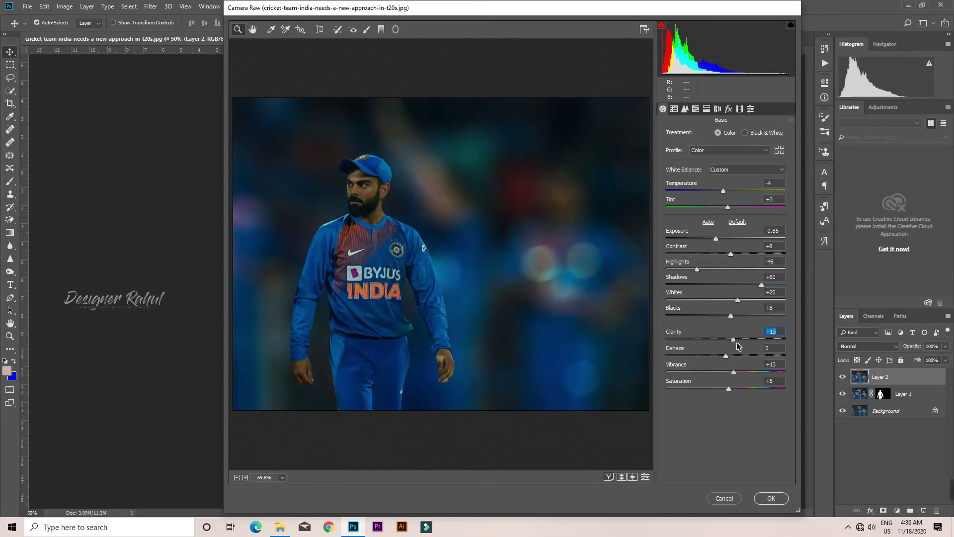
left_click_drag(716, 238, 730, 239)
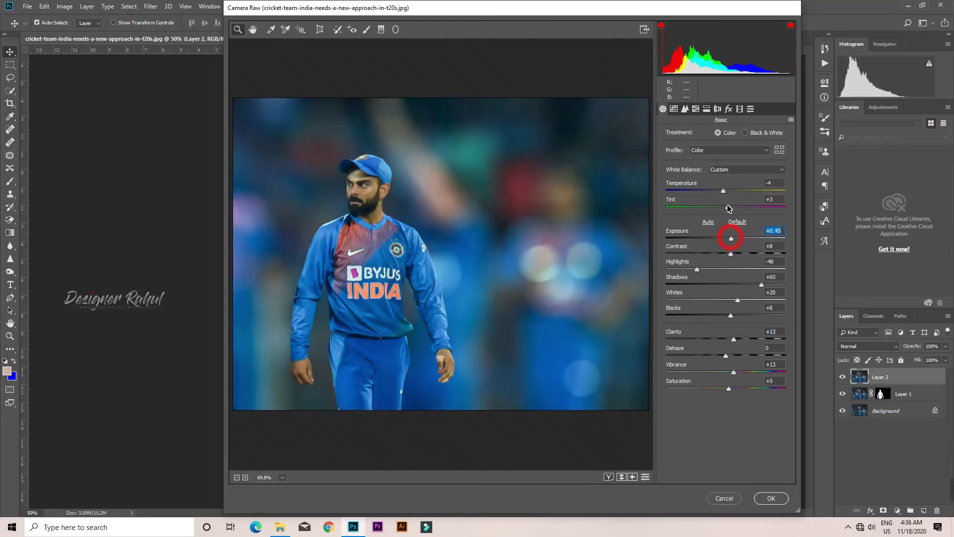
Adjust the hue of the Blues in the Camera Raw HSL adjustments and bring up the Luminance settings
left_click(696, 109)
left_click(667, 137)
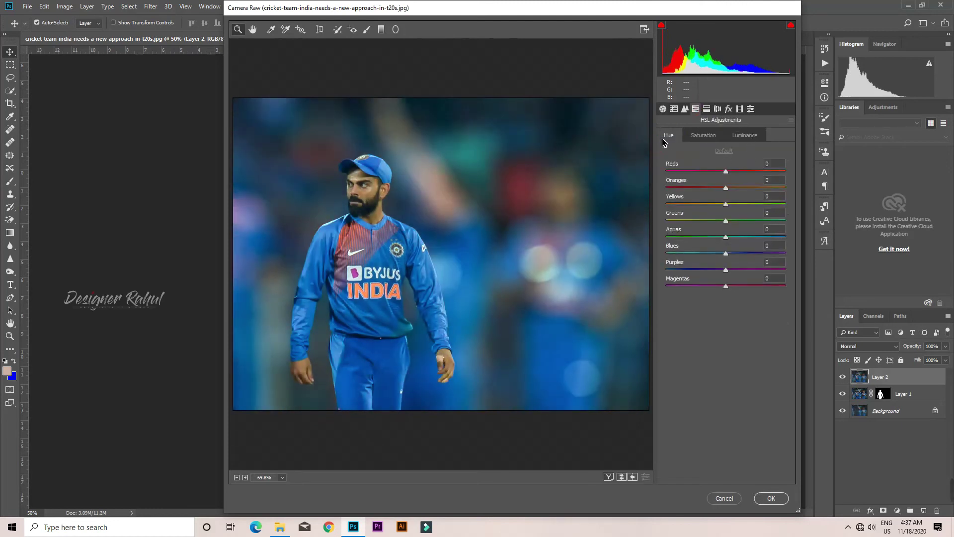
left_click_drag(726, 256, 699, 239)
left_click(746, 137)
Add a dark post-crop vignette with Amount about -48 and Midpoint 28, and apply the Camera Raw filter
left_click(729, 108)
left_click(702, 239)
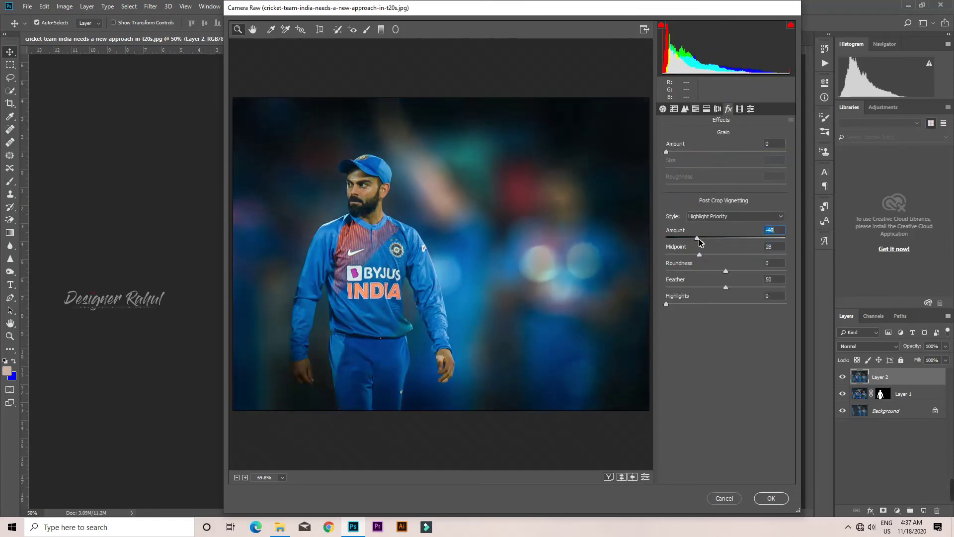
left_click(771, 499)
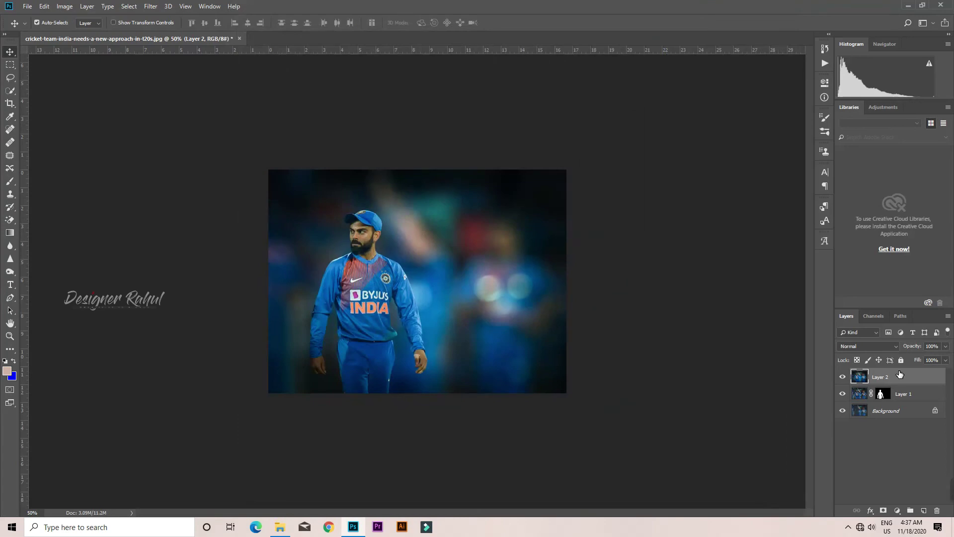
Switch to File Explorer, open the 8K_High-Tech_Circles_Overlays folder in All Overlays Packs and place 14.jpg into the Photoshop document
left_click(9, 182)
left_click(10, 52)
left_click(279, 527)
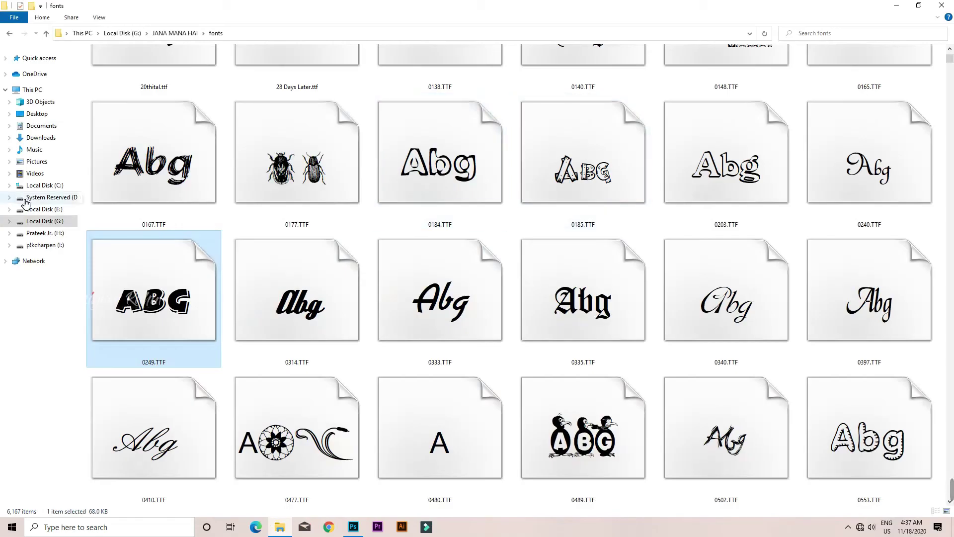
key("alt+Up")
double_click(294, 171)
double_click(294, 139)
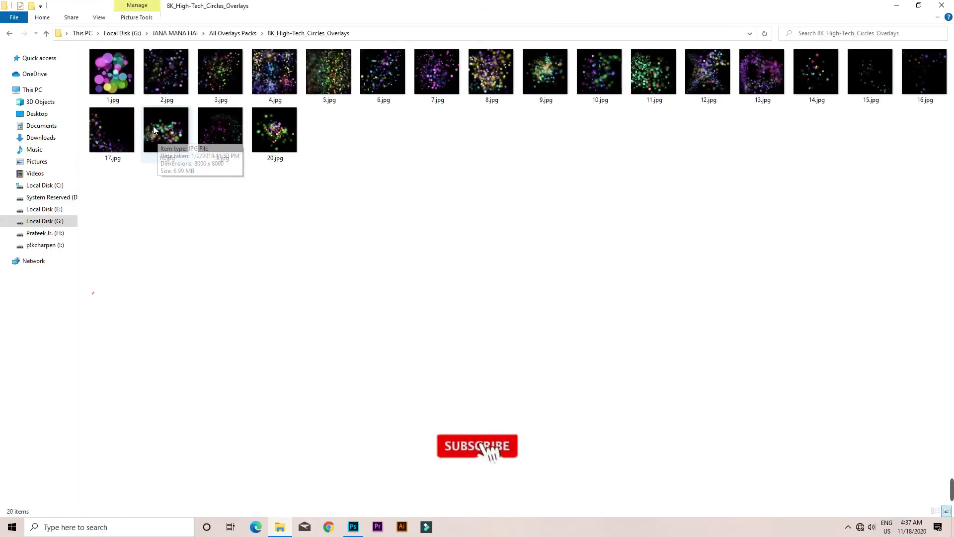
left_click_drag(816, 75, 834, 337)
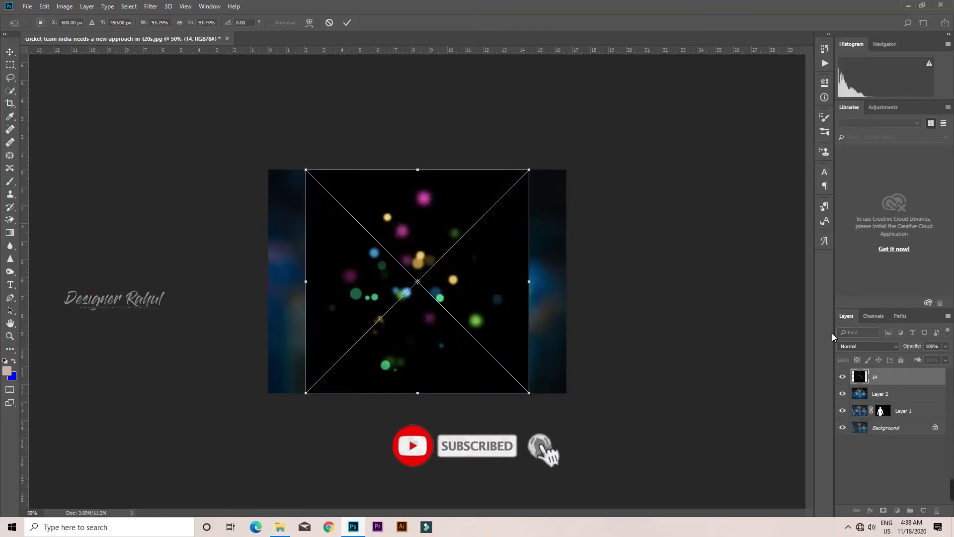
Set the circles overlay's blend mode to Lighten, then enlarge and reposition it to cover the whole photo
left_click(869, 346)
left_click(863, 179)
left_click_drag(494, 248, 555, 243)
left_click_drag(569, 175, 516, 230)
key("Return")
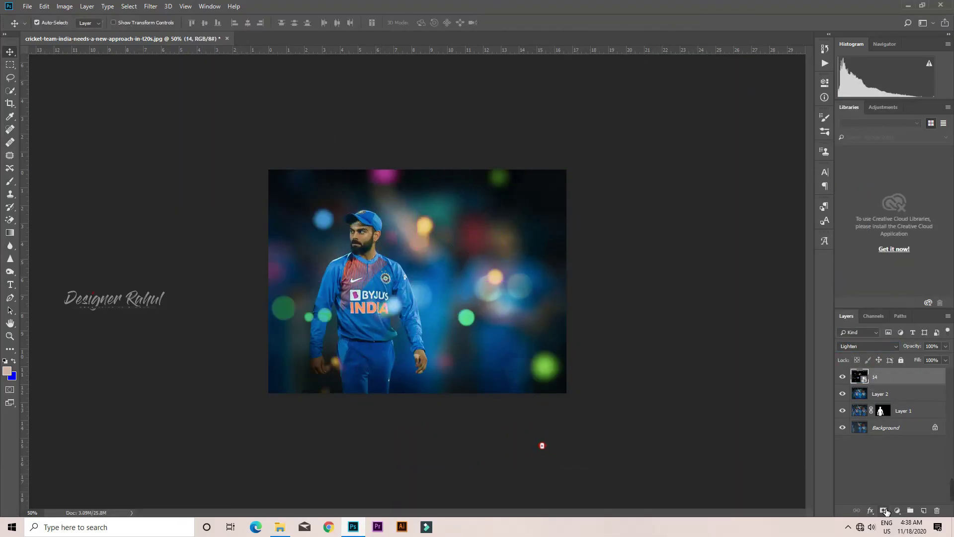
Soften the circles overlay with a Gaussian Blur of 24.9 pixels radius
left_click(151, 6)
mouse_move(174, 122)
left_click(298, 157)
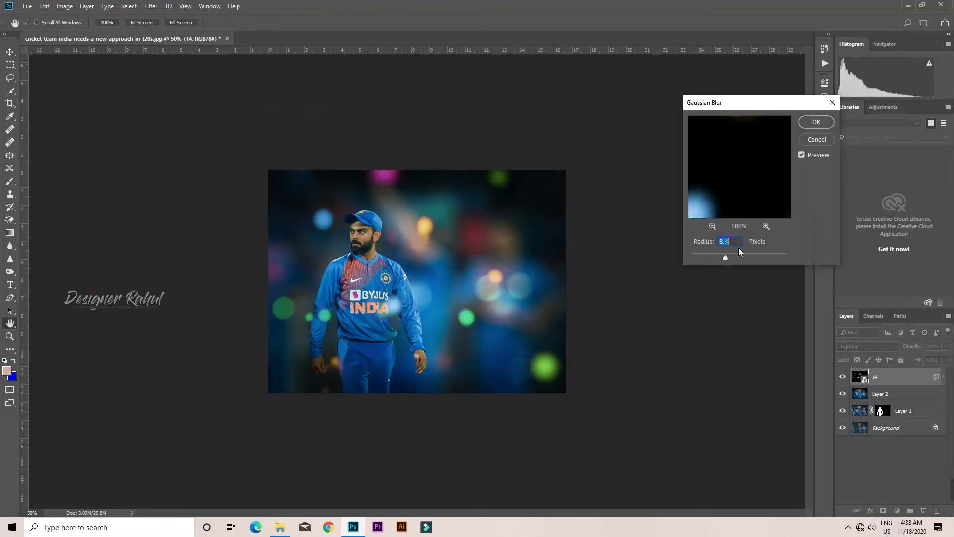
left_click_drag(739, 257, 735, 257)
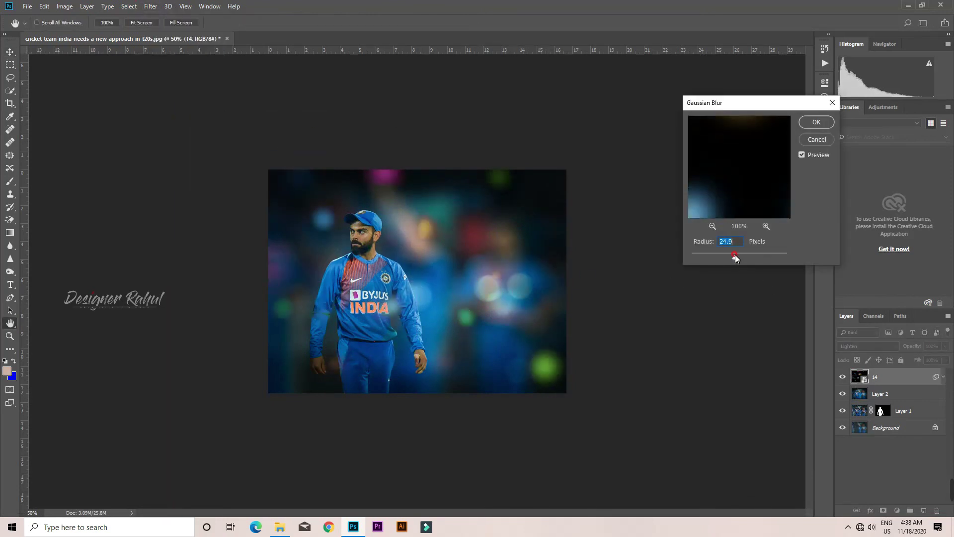
left_click(816, 123)
Add a mask to the overlay layer and paint black over the cricketer with a size 150 brush at 100% opacity
left_click(884, 510)
key("b")
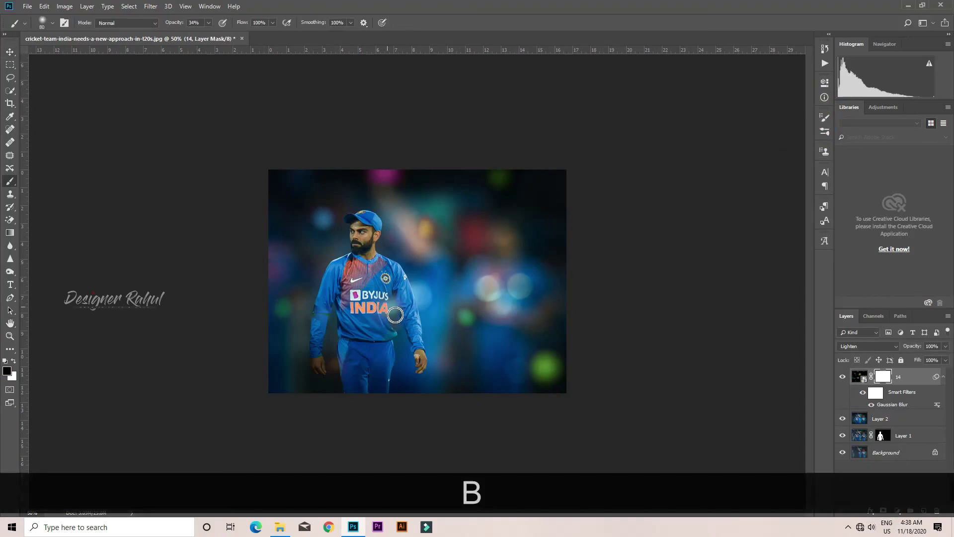
key("bracketright")
key("bracketright")
key("bracketright")
key("bracketright")
key("0")
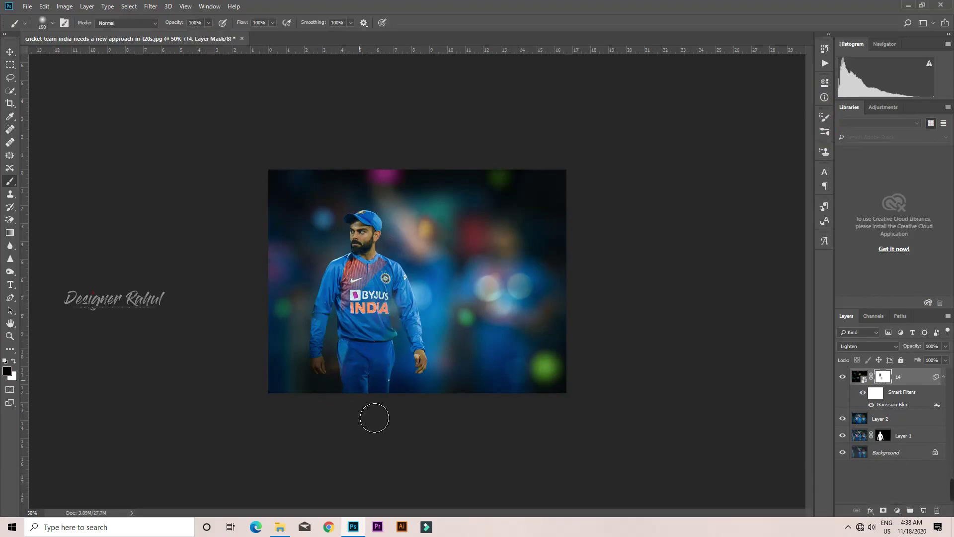
left_click_drag(398, 308, 432, 341)
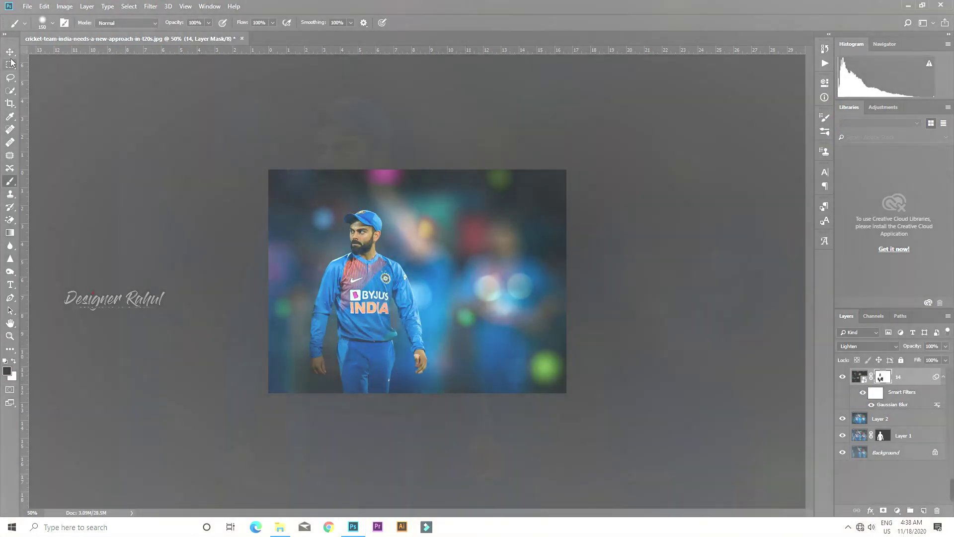